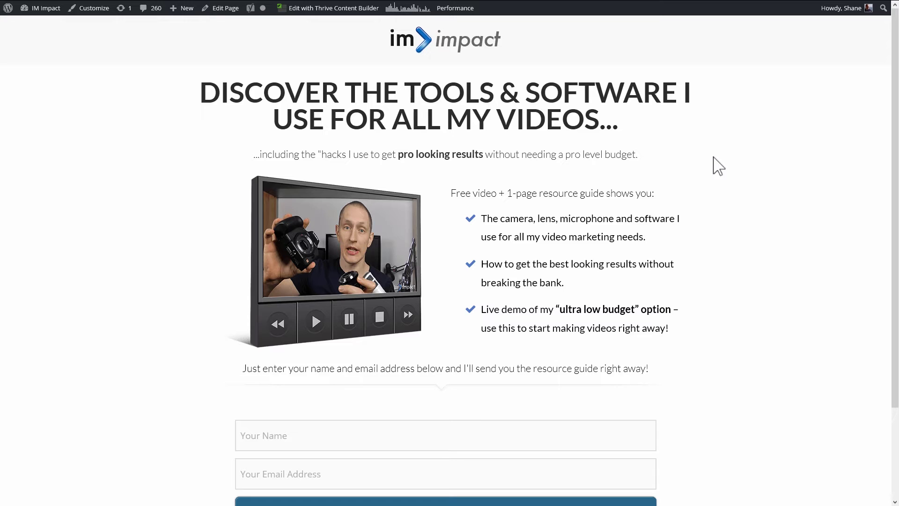
# Look over the opt-in form, then switch to the alternate video tools landing page.
pyautogui.scroll(-3, 763, 145)
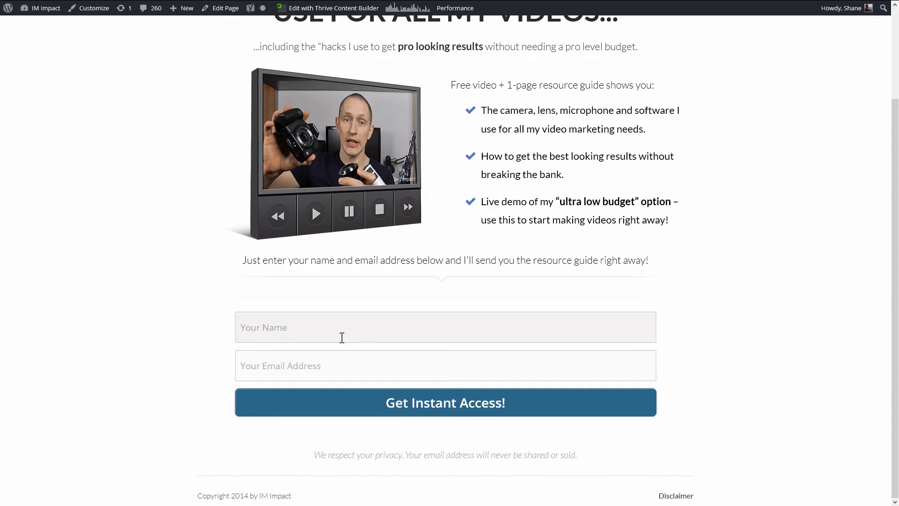
pyautogui.click(337, 335)
pyautogui.scroll(3, 721, 333)
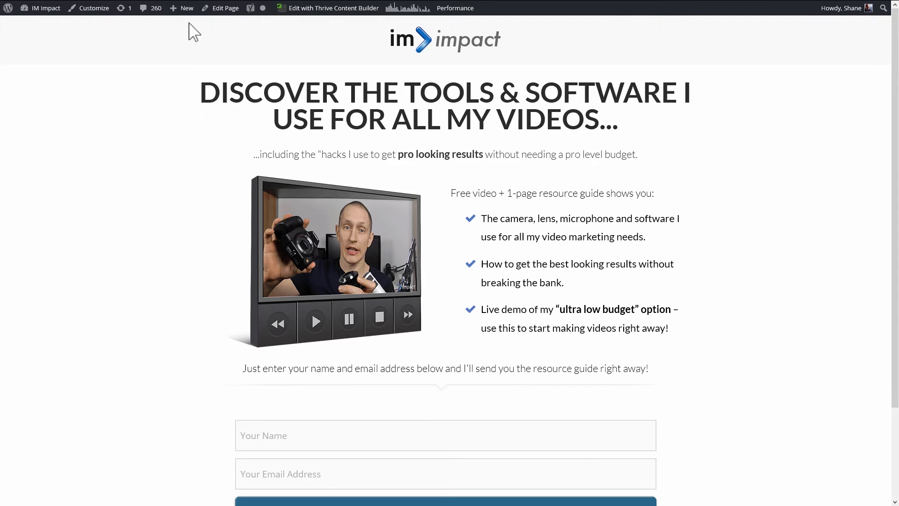
pyautogui.click(217, 10)
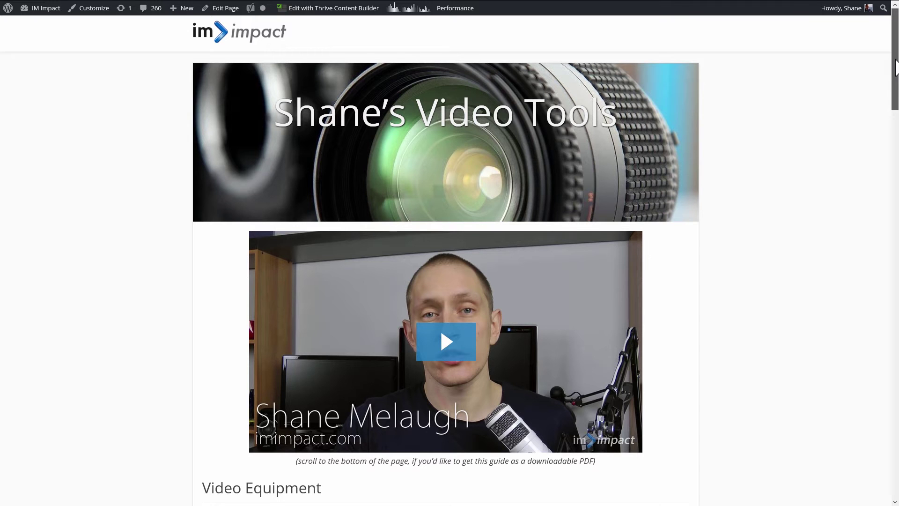
# Scroll the video tools page up slightly using the scrollbar.
pyautogui.moveTo(893, 69)
pyautogui.mouseDown()
pyautogui.moveTo(891, 321)
pyautogui.moveTo(883, 56)
pyautogui.mouseUp()
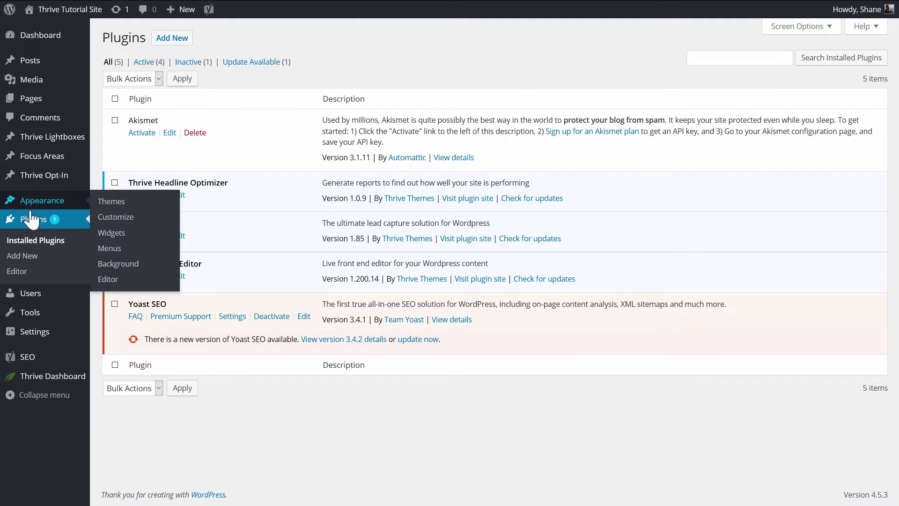
# Search the Add New plugins page for 'google analytics'.
pyautogui.click(183, 40)
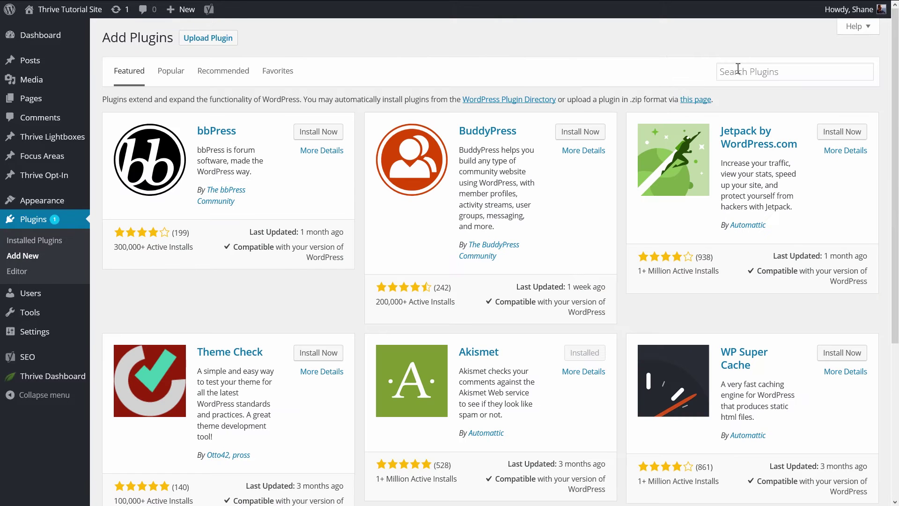
pyautogui.click(761, 73)
pyautogui.write('google')
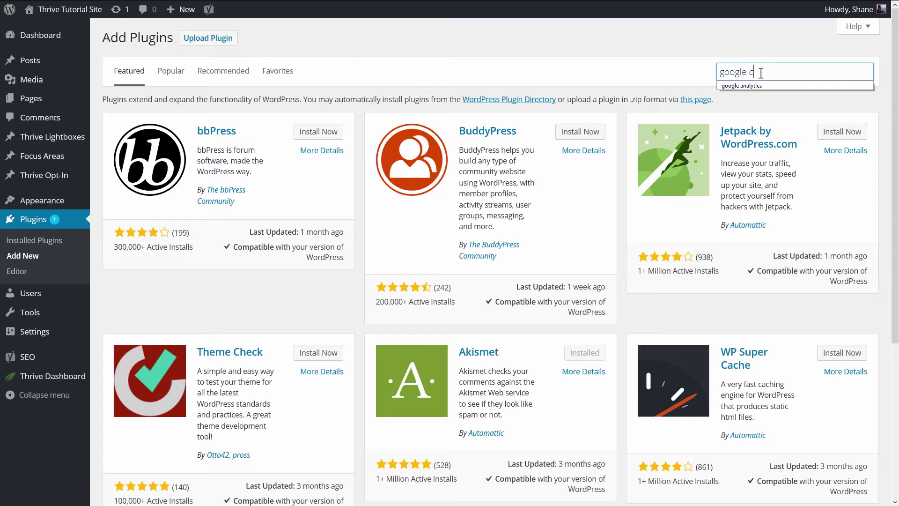
pyautogui.press('Down')
pyautogui.press('Return')
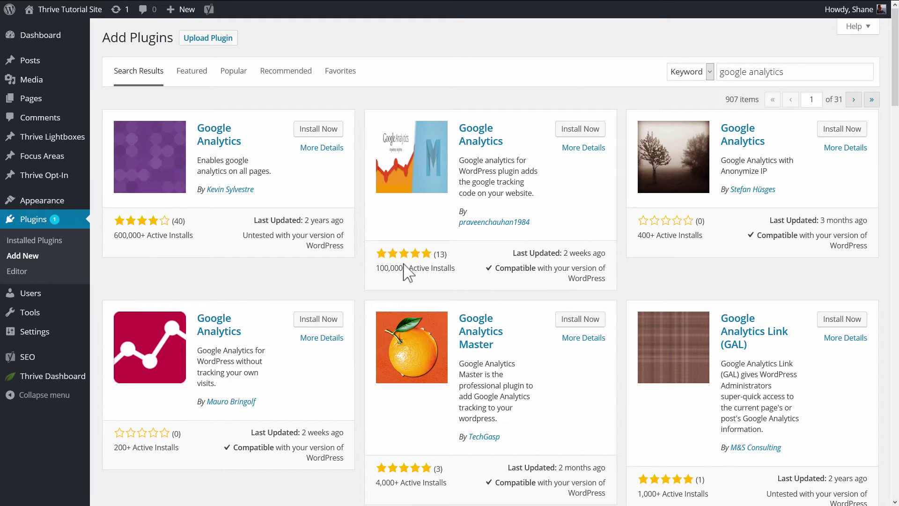
# Install and activate the second result, Google Analytics for WordPress 1.1.
pyautogui.moveTo(376, 268); pyautogui.dragTo(465, 260)
pyautogui.click(463, 259)
pyautogui.click(583, 131)
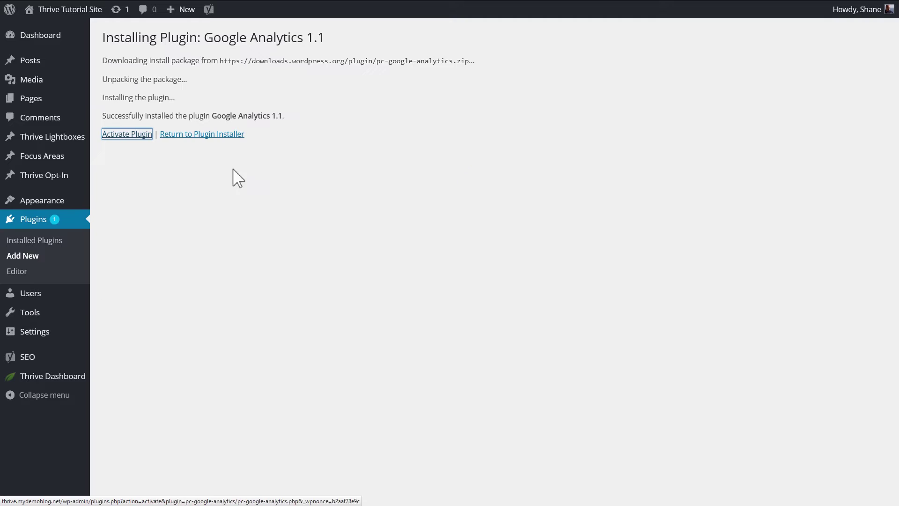
pyautogui.press('Return')
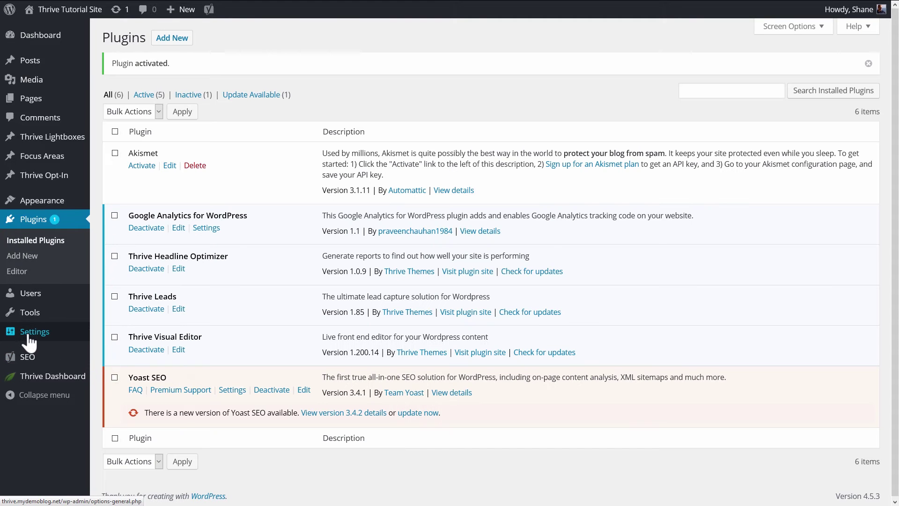
# Select the focusandaction.com property's Tracking ID on its Tracking Info > Tracking Code page.
pyautogui.moveTo(37, 335)
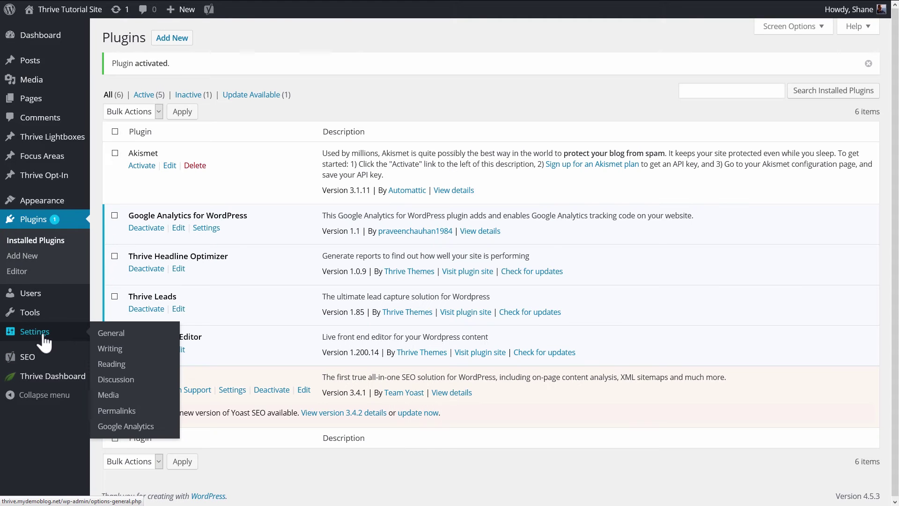
pyautogui.click(137, 427)
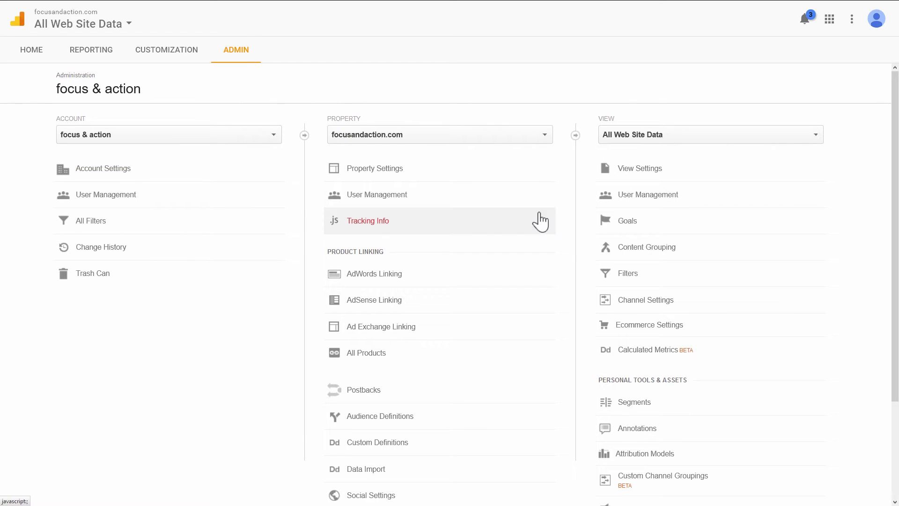
pyautogui.click(380, 224)
pyautogui.click(383, 242)
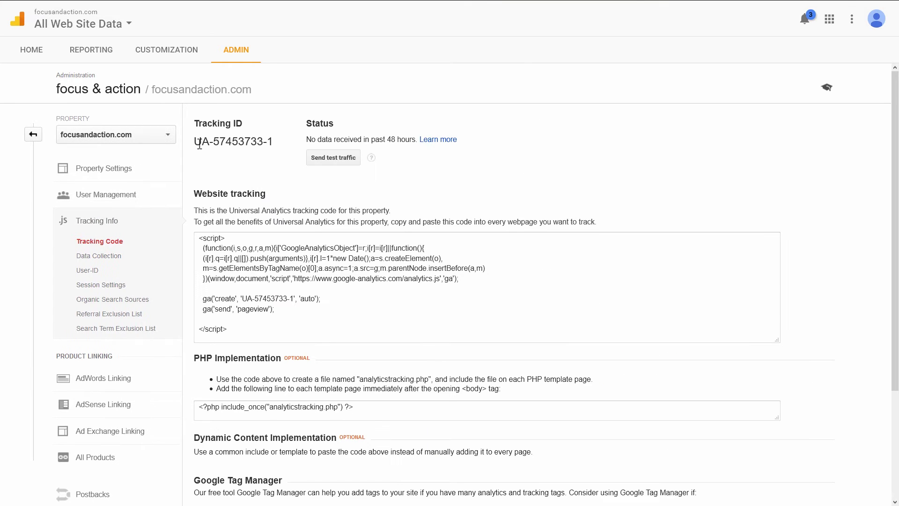
pyautogui.moveTo(195, 143); pyautogui.dragTo(274, 142)
pyautogui.hotkey('ctrl', 'c')
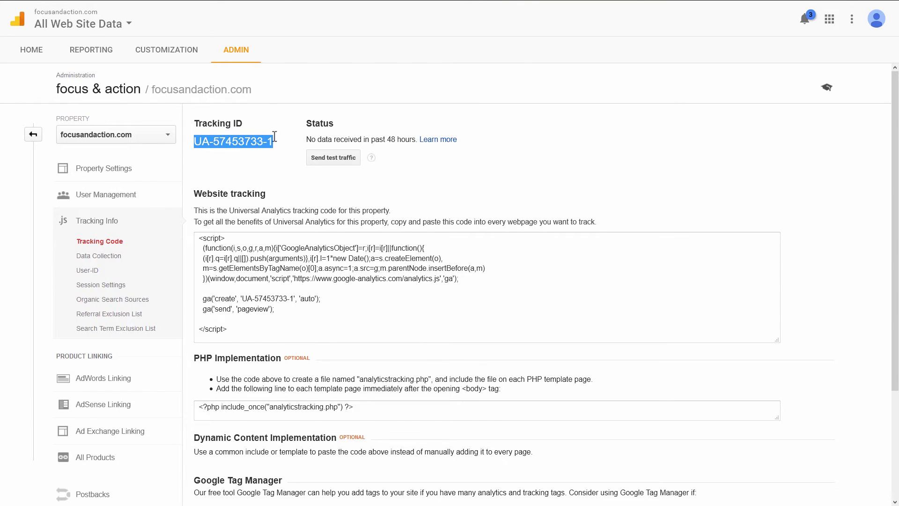
# Paste the Tracking ID into the plugin's Google Analytics ID field, keeping Administrators excluded.
pyautogui.click(176, 7)
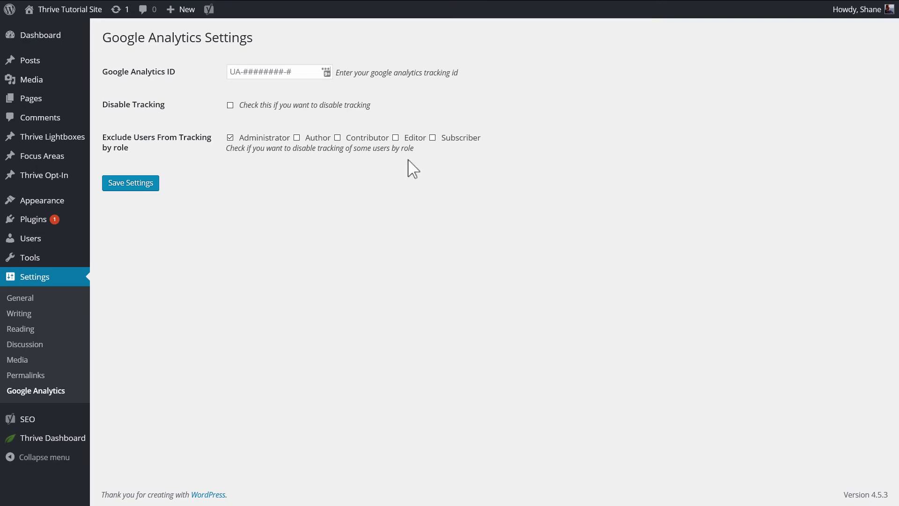
pyautogui.click(295, 72)
pyautogui.hotkey('ctrl', 'v')
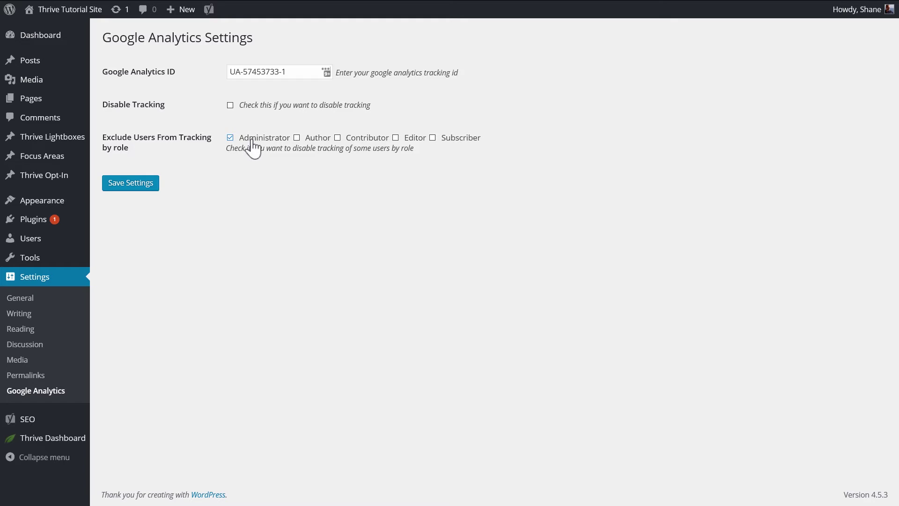
pyautogui.click(230, 138)
pyautogui.click(230, 138)
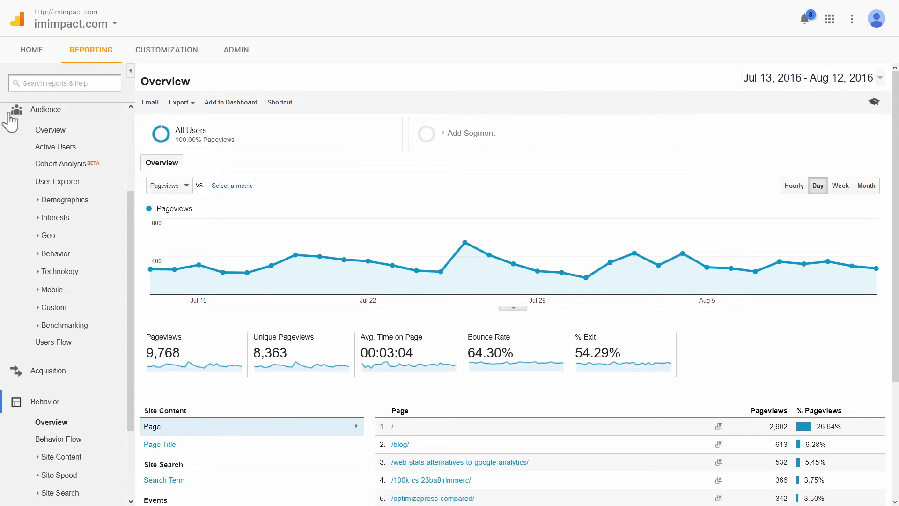
# Create a new experiment under Behavior > Experiments and name it 'Video Test Demo'.
pyautogui.scroll(-3, 36, 231)
pyautogui.click(56, 440)
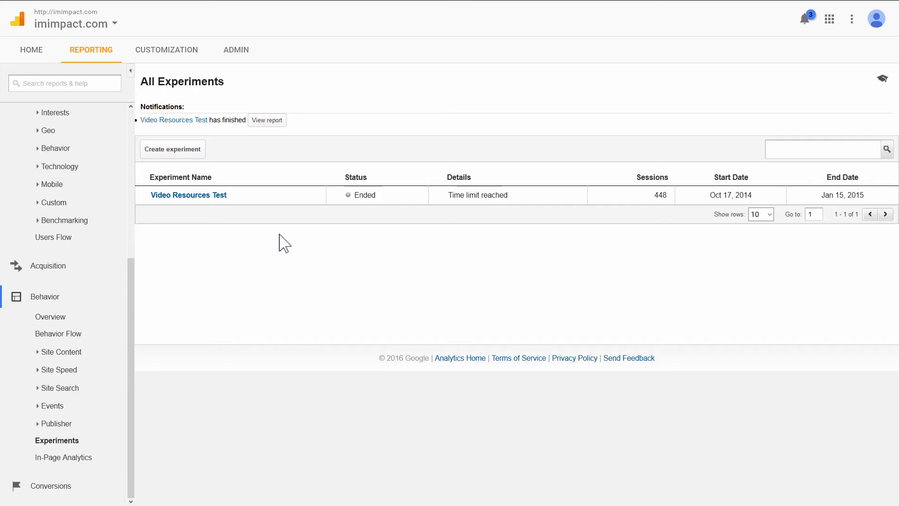
pyautogui.click(198, 154)
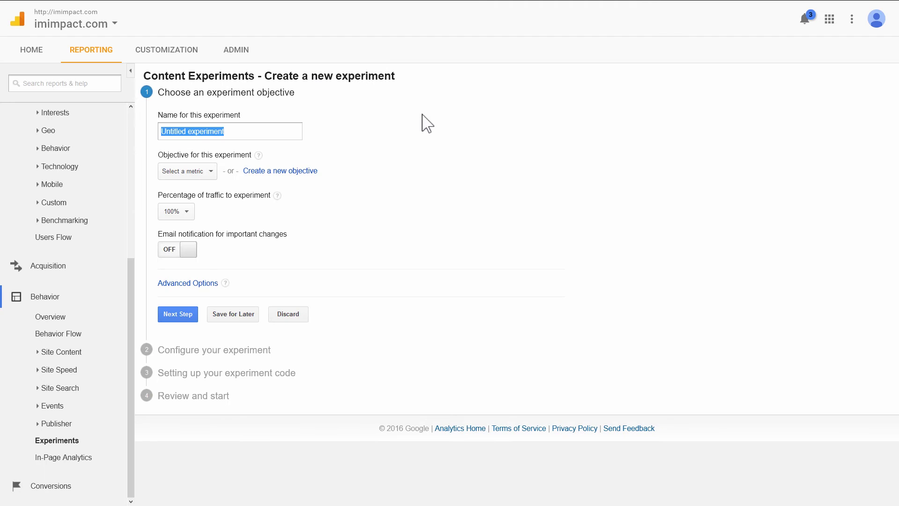
pyautogui.write('Video Test Demo')
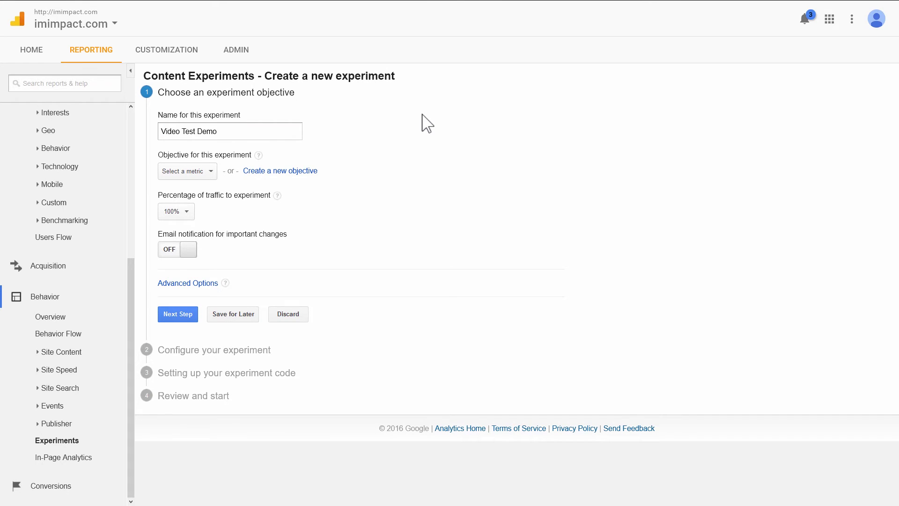
pyautogui.moveTo(202, 152); pyautogui.dragTo(236, 154)
pyautogui.click(237, 154)
# Create a new Destination-type objective named 'Demo Goal'.
pyautogui.click(275, 176)
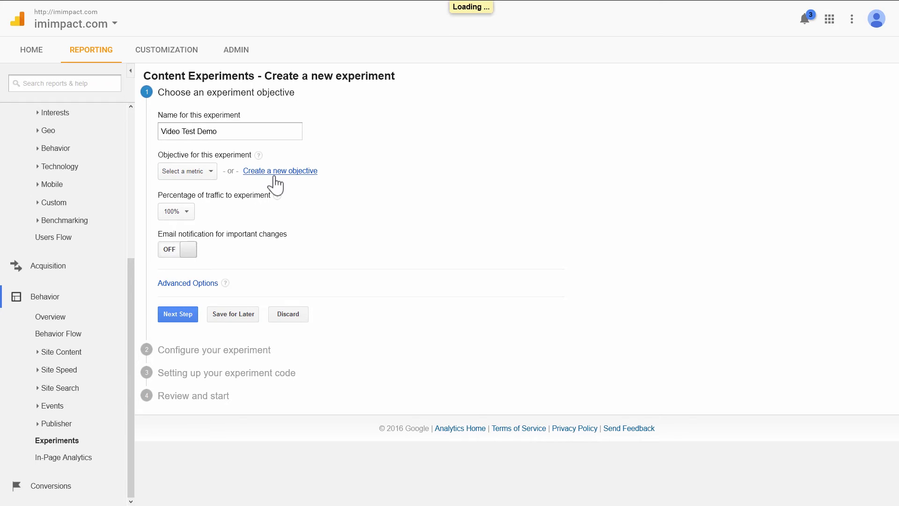
pyautogui.write('Demo Goal')
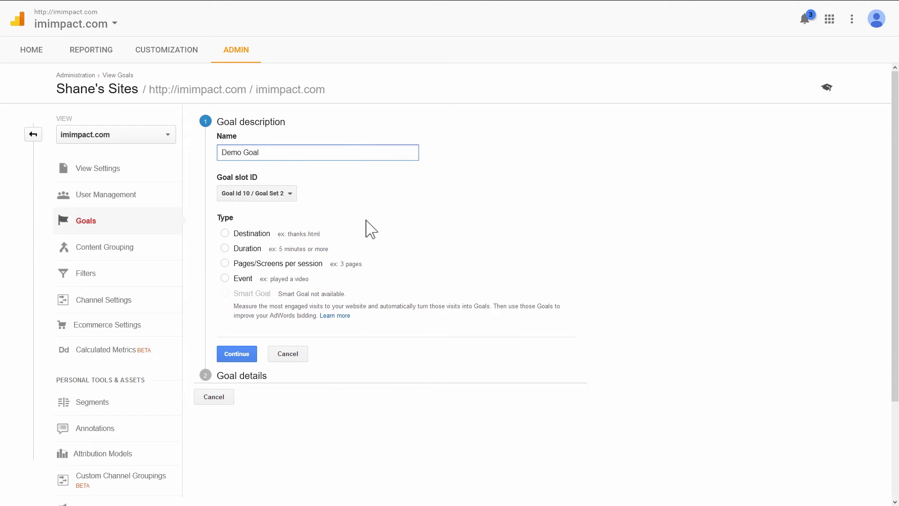
pyautogui.click(227, 233)
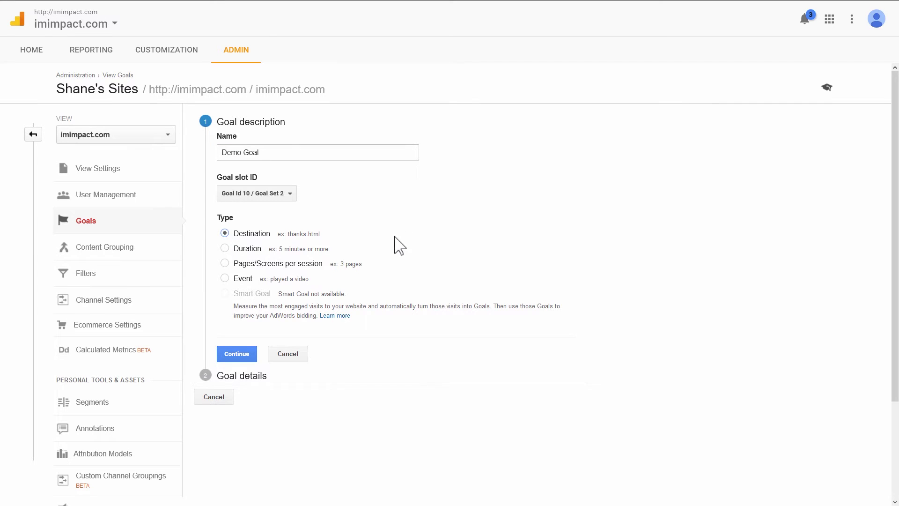
pyautogui.scroll(-1, 400, 239)
pyautogui.click(253, 327)
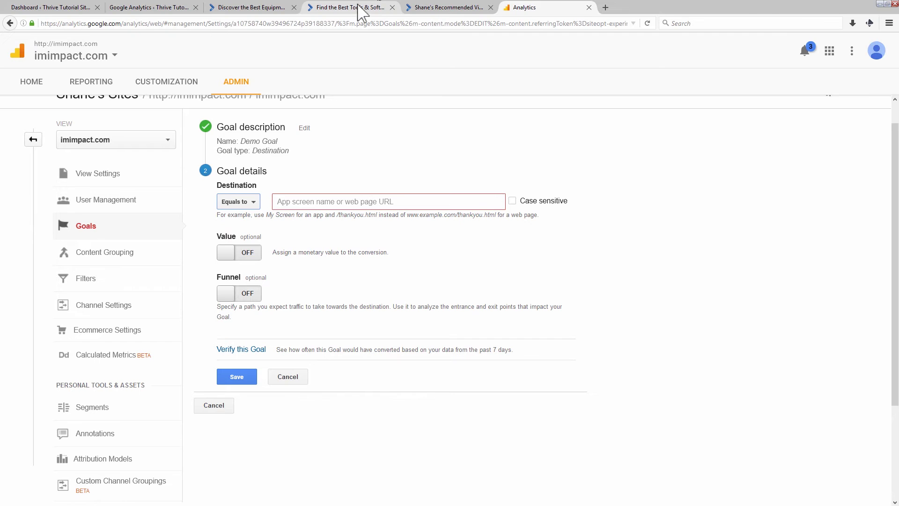
pyautogui.click(347, 8)
pyautogui.click(264, 9)
pyautogui.click(262, 27)
pyautogui.hotkey('ctrl', 'c')
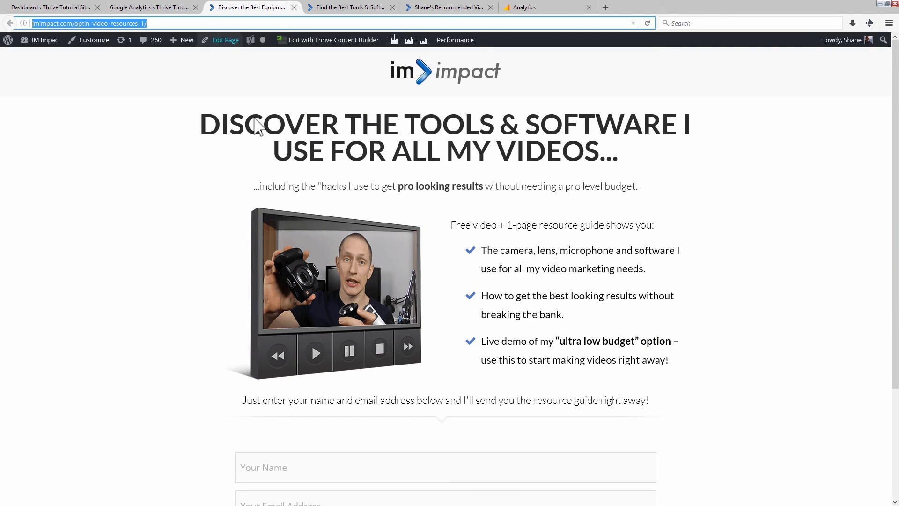
pyautogui.click(543, 8)
pyautogui.click(307, 174)
pyautogui.hotkey('ctrl', 'v')
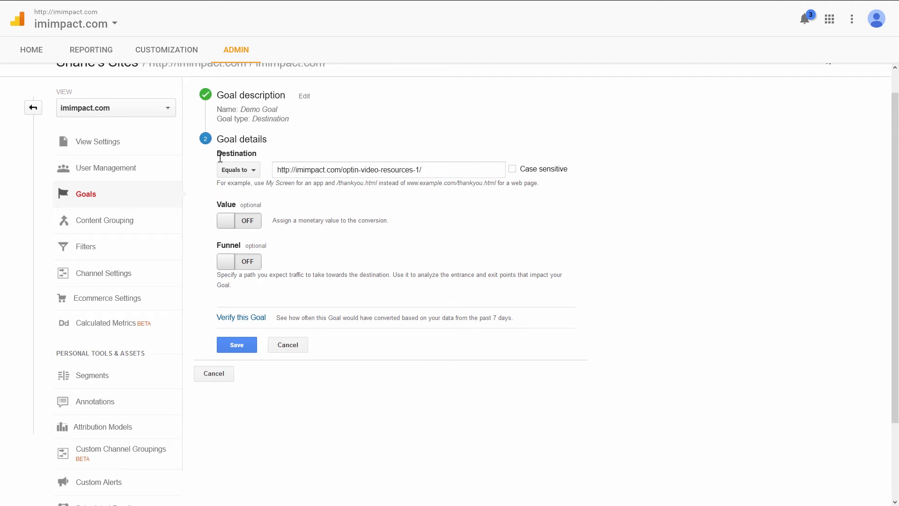
# Set the match type to Begins with and delete the domain, leaving /optin-video-resources-1/.
pyautogui.click(257, 171)
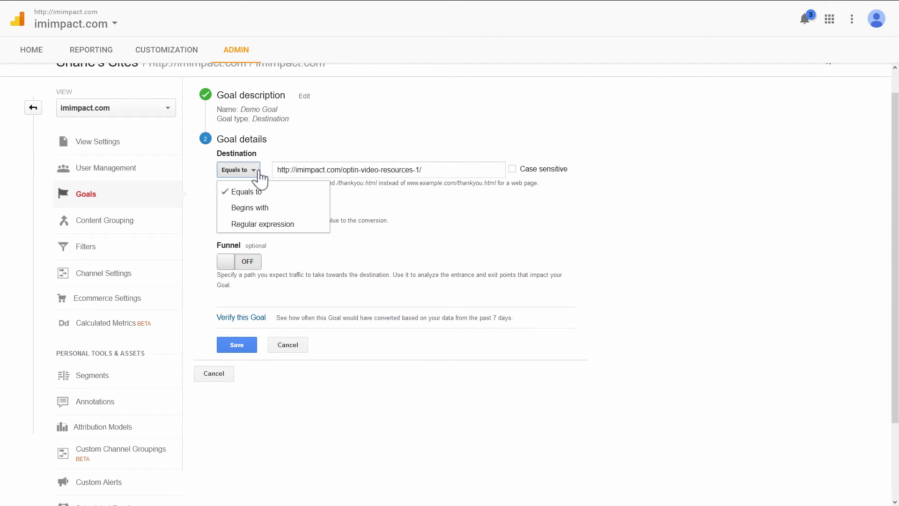
pyautogui.click(255, 209)
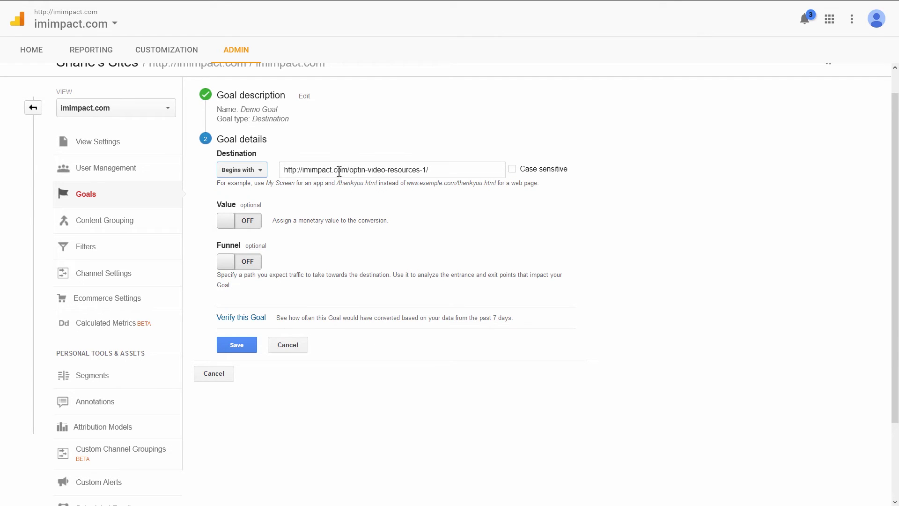
pyautogui.moveTo(347, 170); pyautogui.dragTo(215, 177)
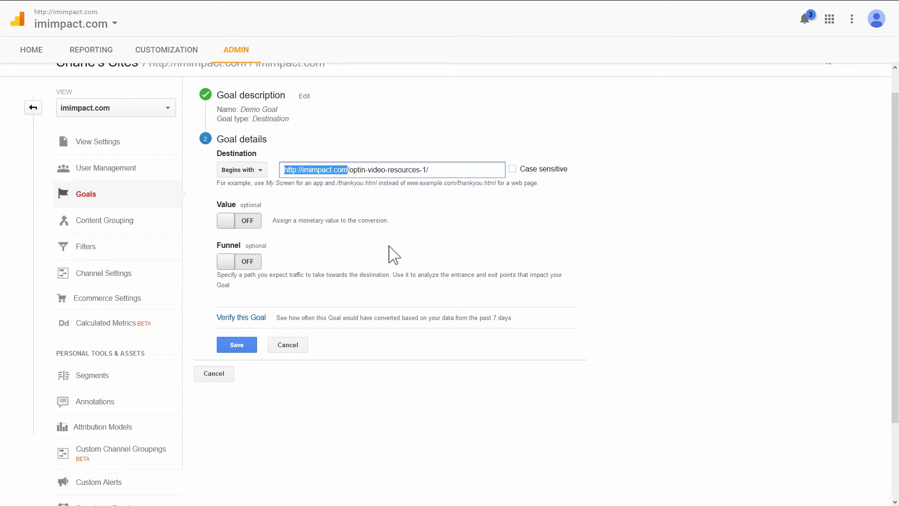
pyautogui.press('BackSpace')
pyautogui.click(365, 190)
# Recheck that Begins with stays selected and the destination reads /optin-video-resources-1/.
pyautogui.click(243, 171)
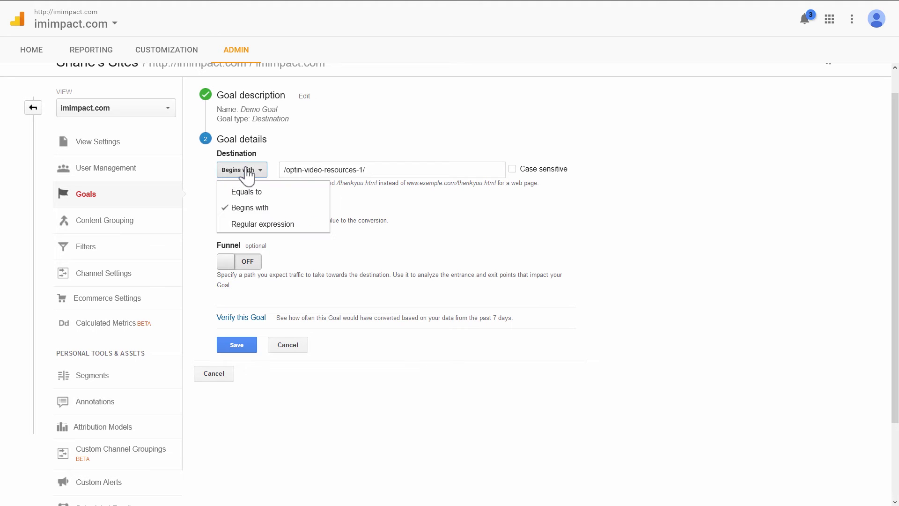
pyautogui.click(395, 171)
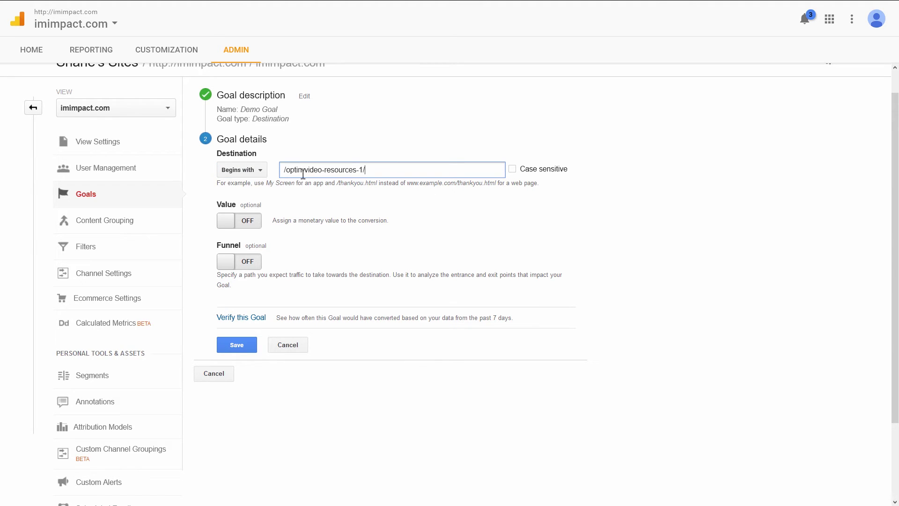
pyautogui.moveTo(378, 170); pyautogui.dragTo(267, 168)
pyautogui.click(374, 170)
pyautogui.click(236, 175)
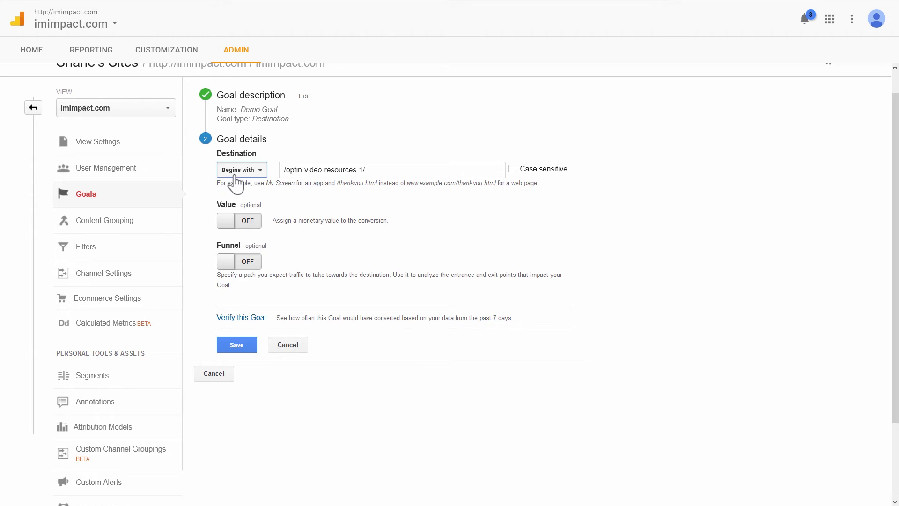
pyautogui.click(383, 167)
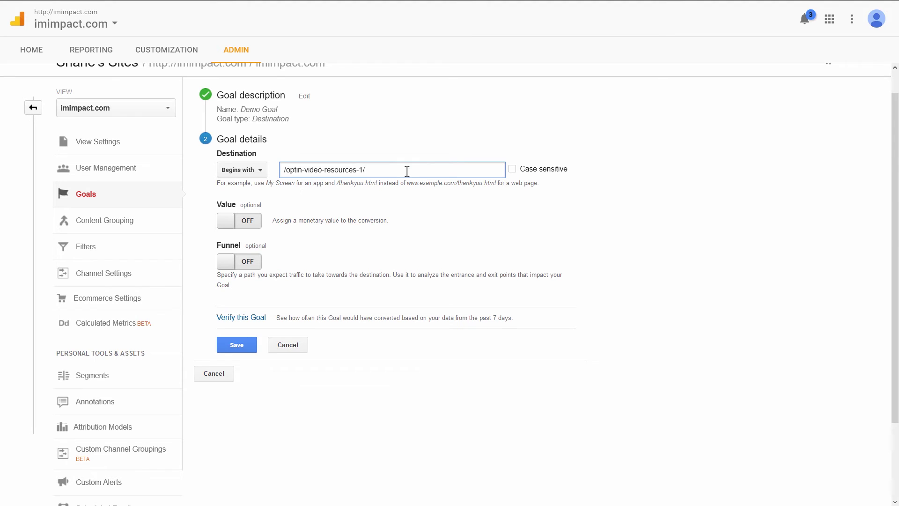
pyautogui.moveTo(392, 170); pyautogui.dragTo(286, 169)
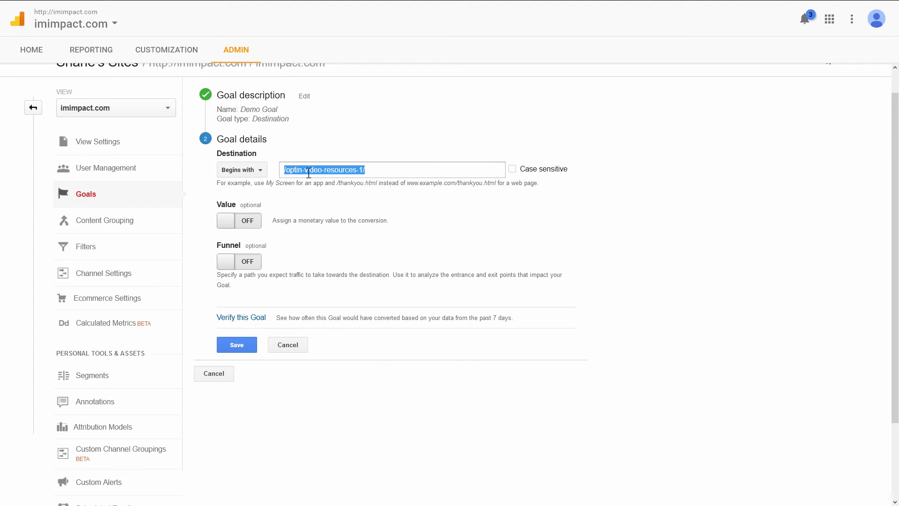
pyautogui.click(414, 172)
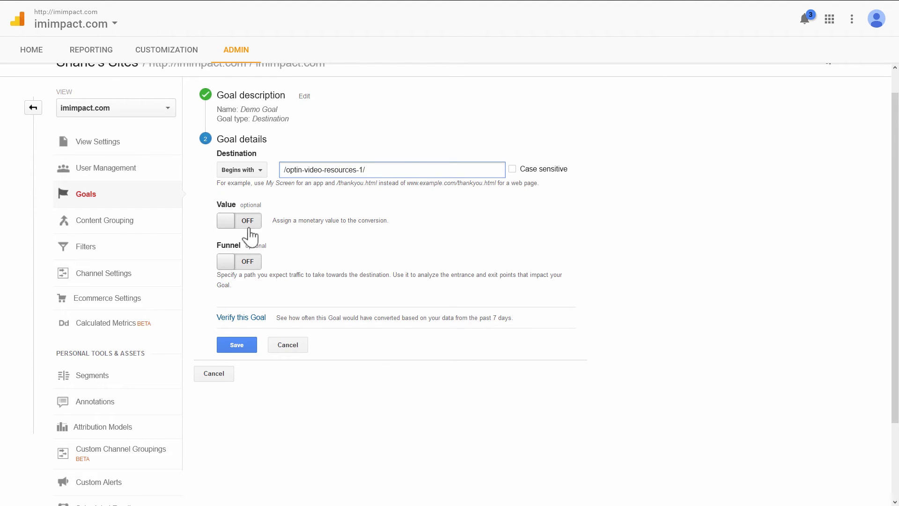
pyautogui.scroll(-1, 487, 255)
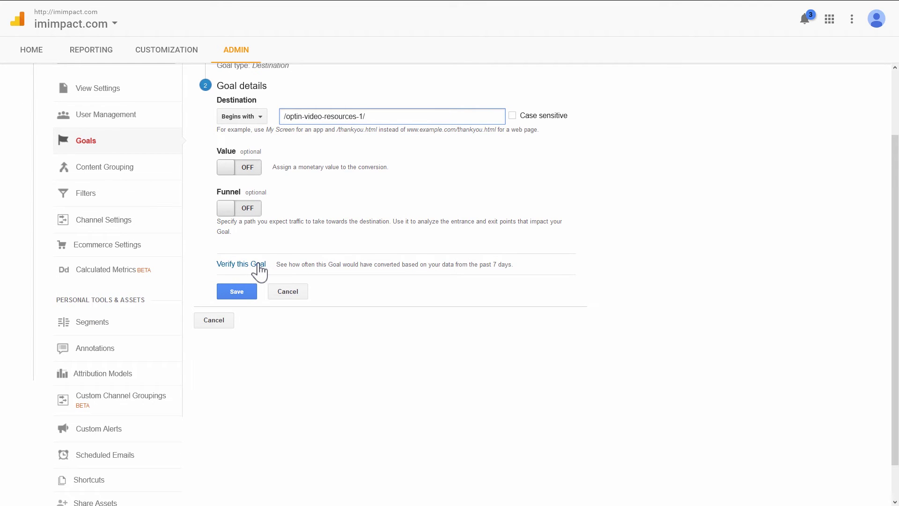
# Verify the Demo Goal, which shows a 4.04% conversion rate.
pyautogui.click(388, 269)
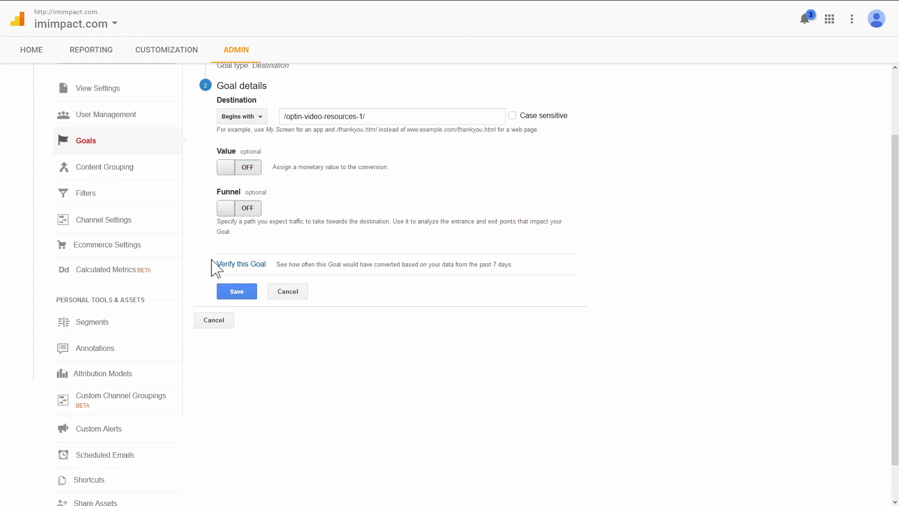
pyautogui.click(250, 261)
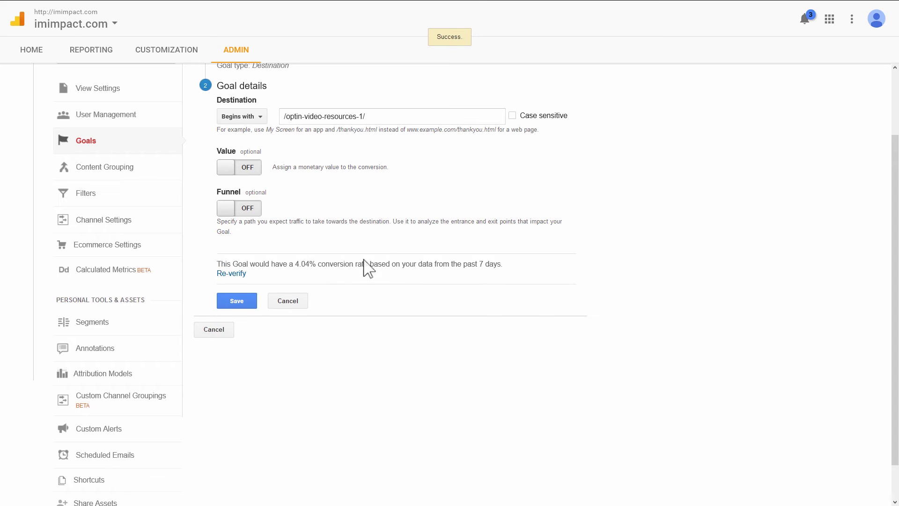
pyautogui.moveTo(272, 264); pyautogui.dragTo(489, 263)
pyautogui.click(517, 263)
pyautogui.moveTo(247, 261); pyautogui.dragTo(405, 266)
pyautogui.click(430, 265)
# Save the Demo Goal and return to the All Experiments list.
pyautogui.click(237, 302)
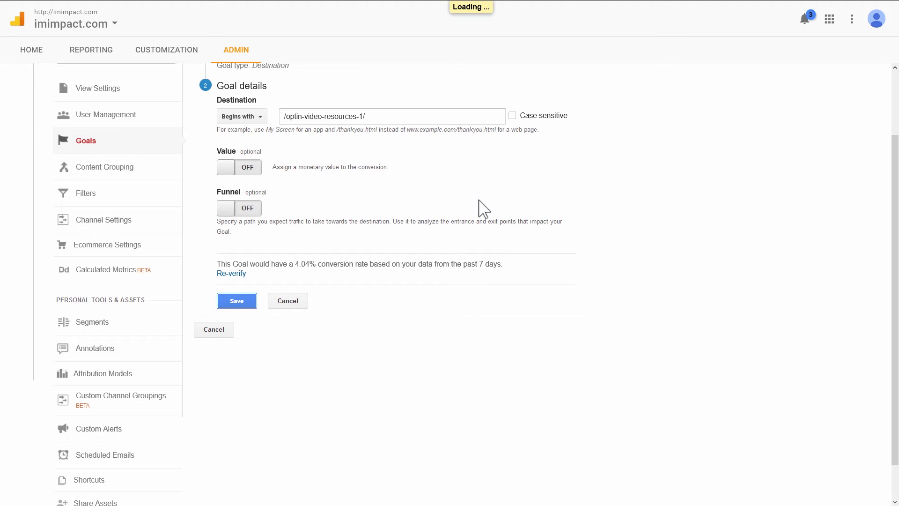
pyautogui.click(94, 53)
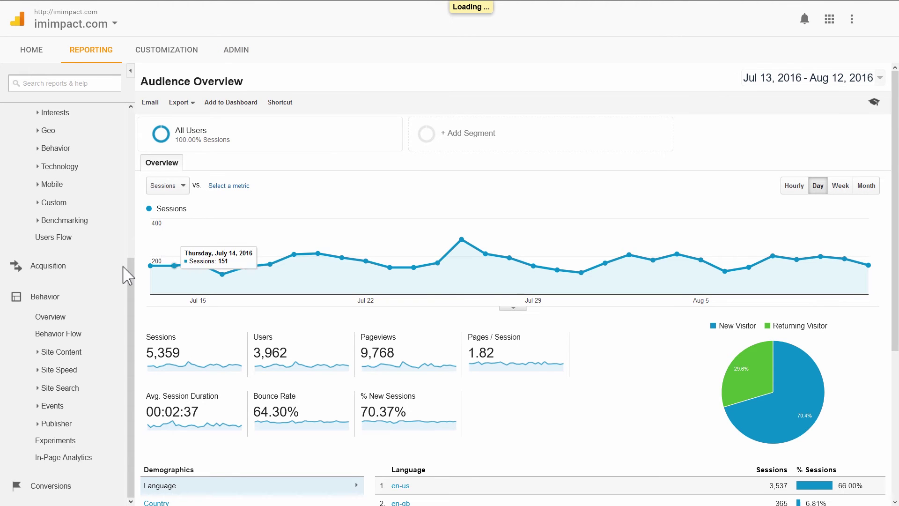
pyautogui.click(61, 440)
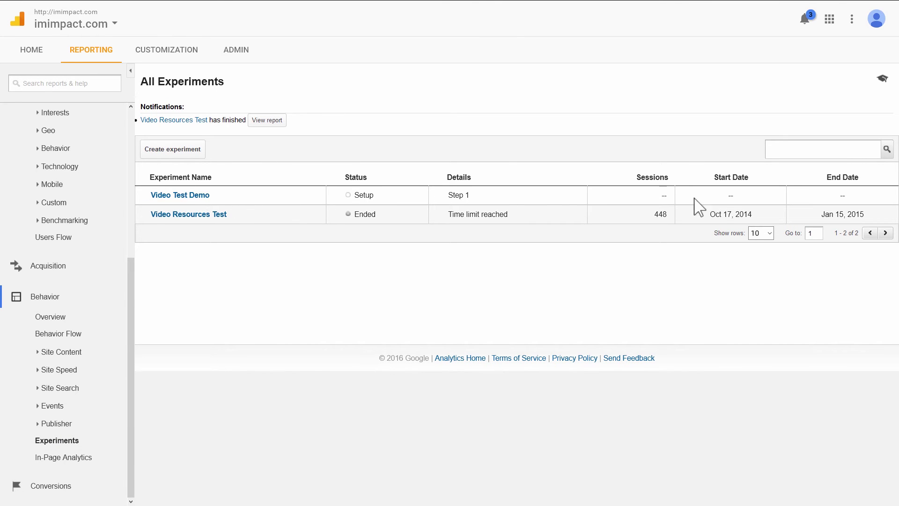
# Open Video Test Demo and set its objective to Goal Set 2's Demo Goal.
pyautogui.click(196, 196)
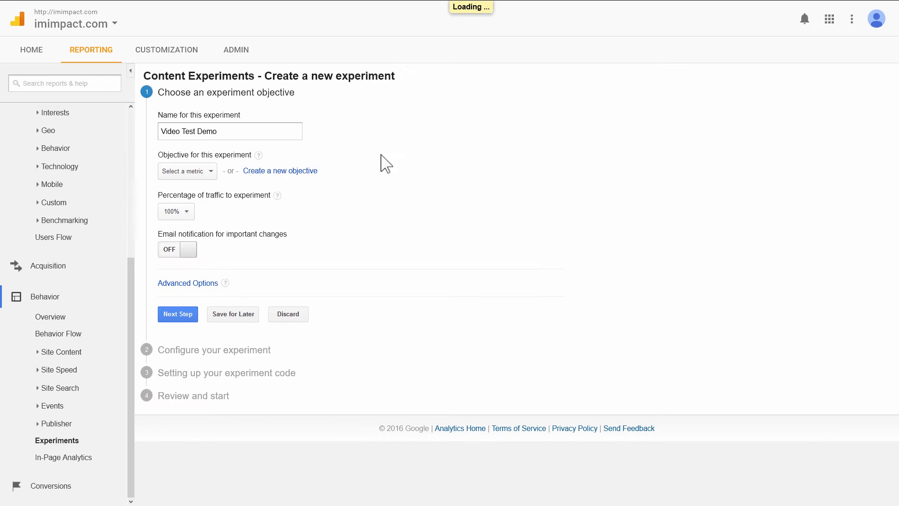
pyautogui.click(195, 172)
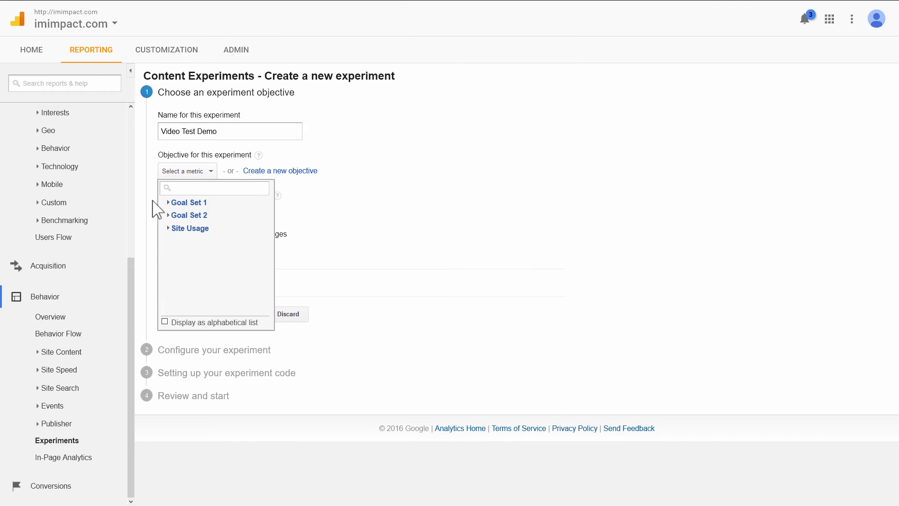
pyautogui.click(169, 203)
pyautogui.click(189, 261)
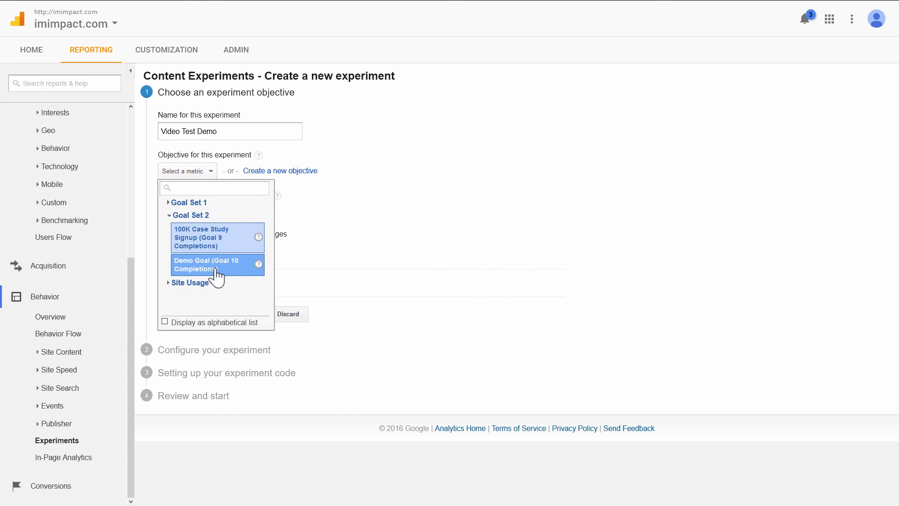
pyautogui.click(169, 215)
pyautogui.click(169, 202)
pyautogui.click(169, 202)
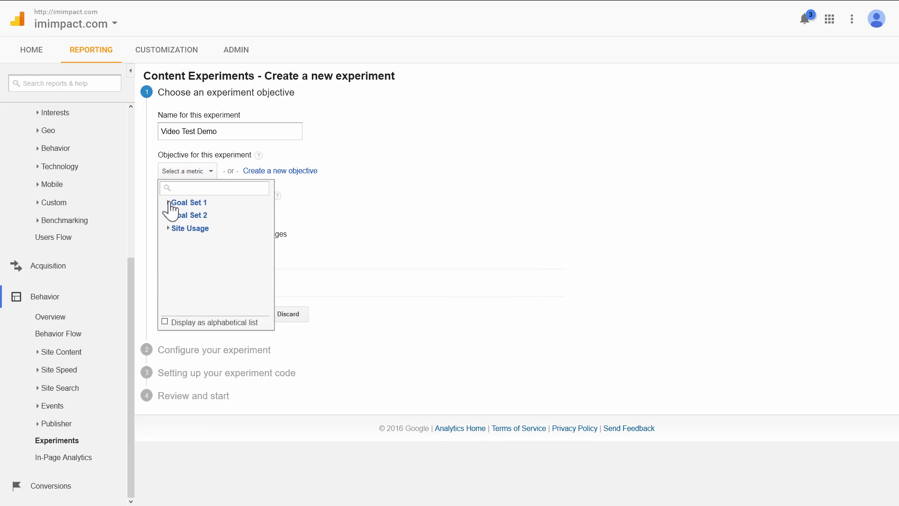
pyautogui.click(169, 215)
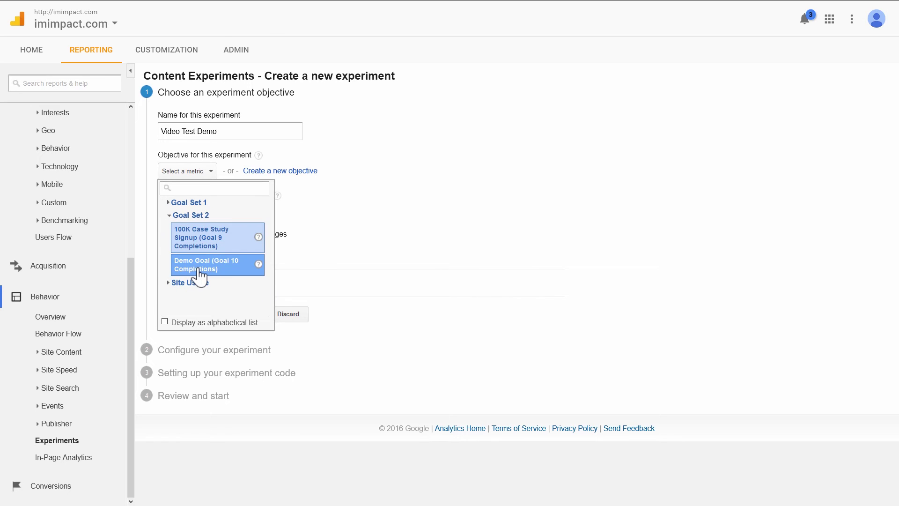
pyautogui.click(201, 271)
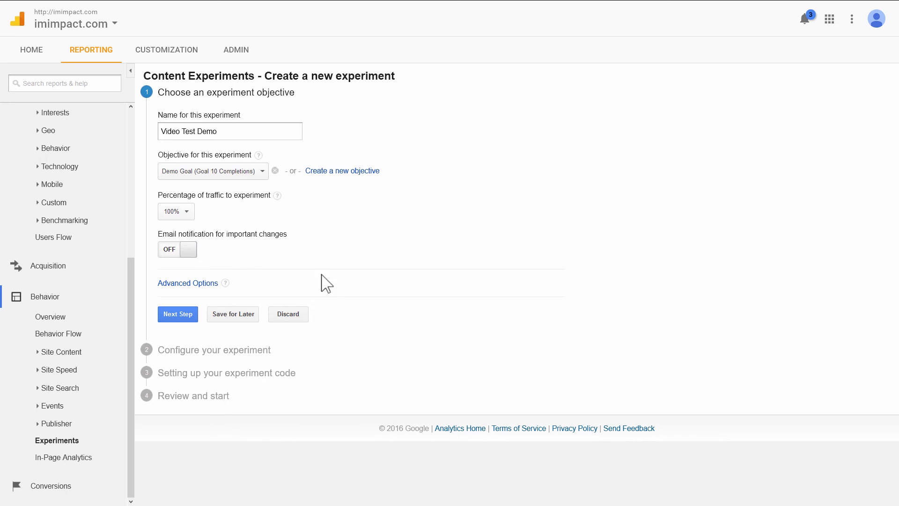
# Turn on Distribute traffic evenly across all variants in Advanced Options.
pyautogui.click(187, 284)
pyautogui.scroll(-1, 224, 318)
pyautogui.click(183, 266)
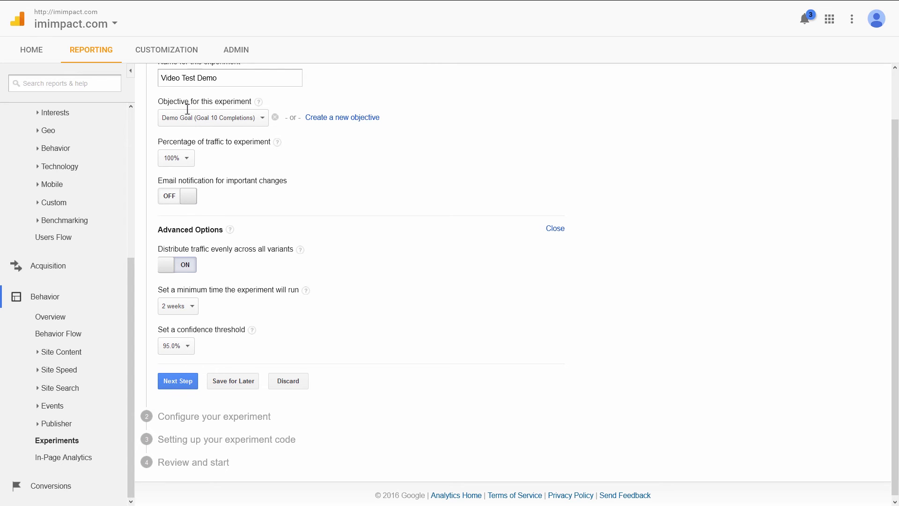
# Copy the original opt-in page address and set imimpact.com/optin-video-resources-1/ as the Original page.
pyautogui.click(190, 380)
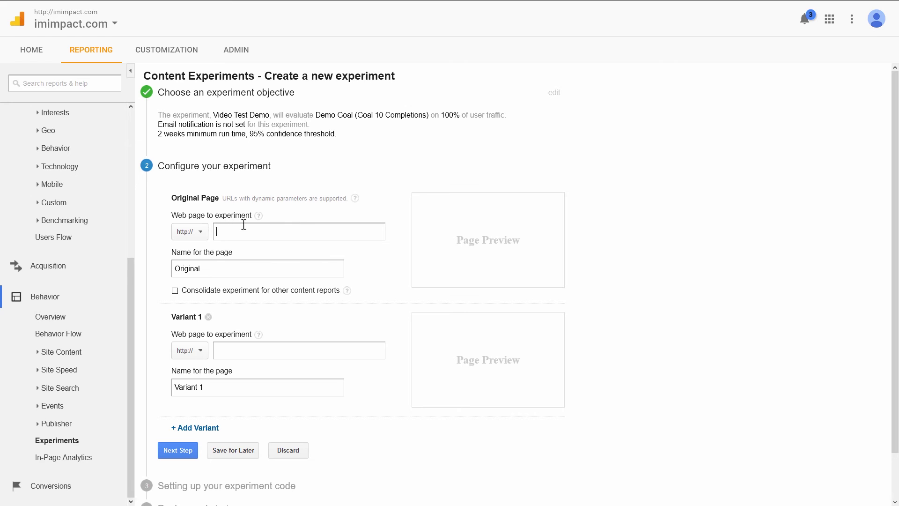
pyautogui.moveTo(244, 4)
pyautogui.click(313, 7)
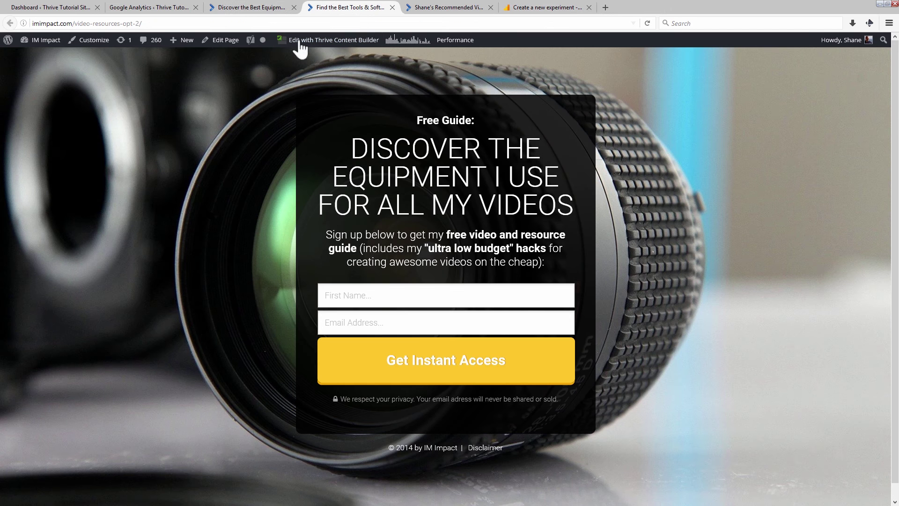
pyautogui.click(435, 7)
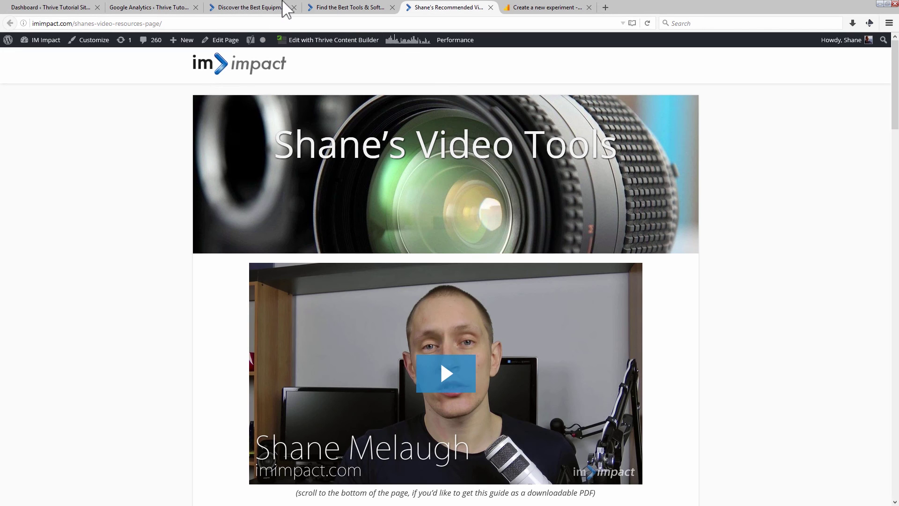
pyautogui.click(274, 7)
pyautogui.click(209, 23)
pyautogui.hotkey('ctrl', 'c')
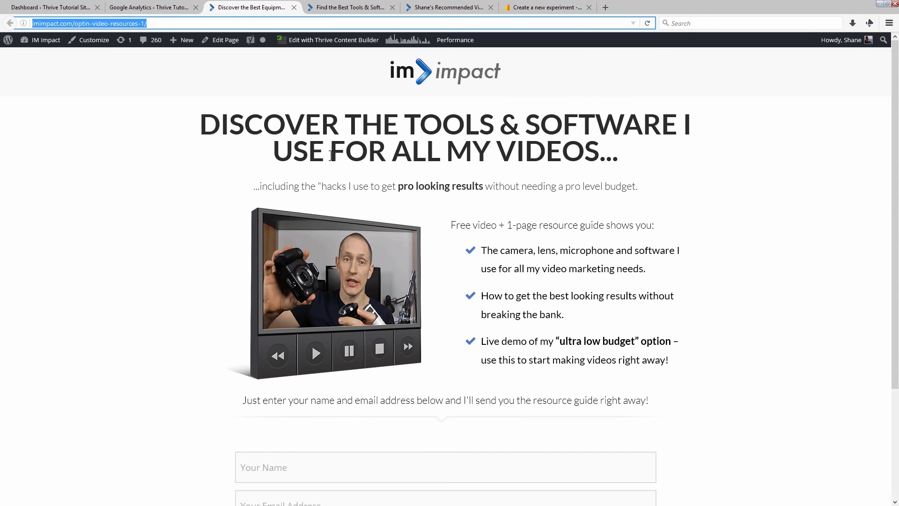
pyautogui.click(548, 7)
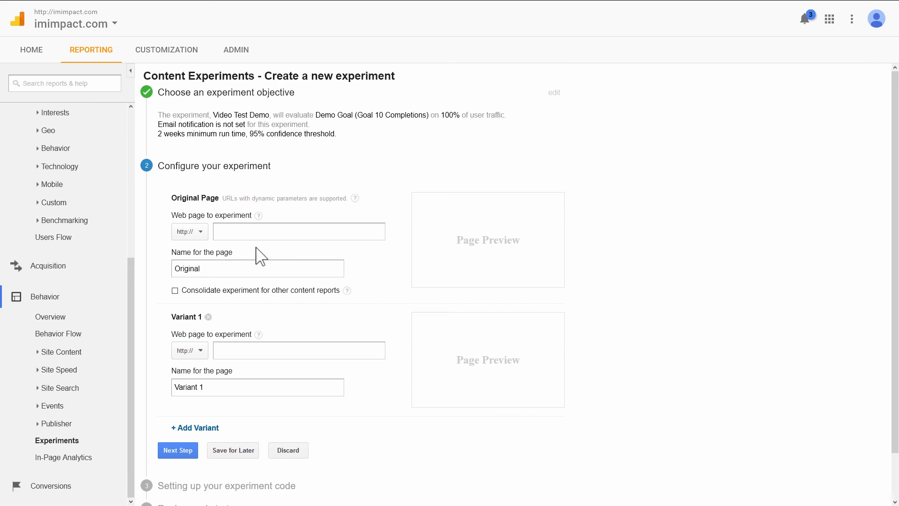
pyautogui.click(282, 231)
pyautogui.hotkey('ctrl', 'v')
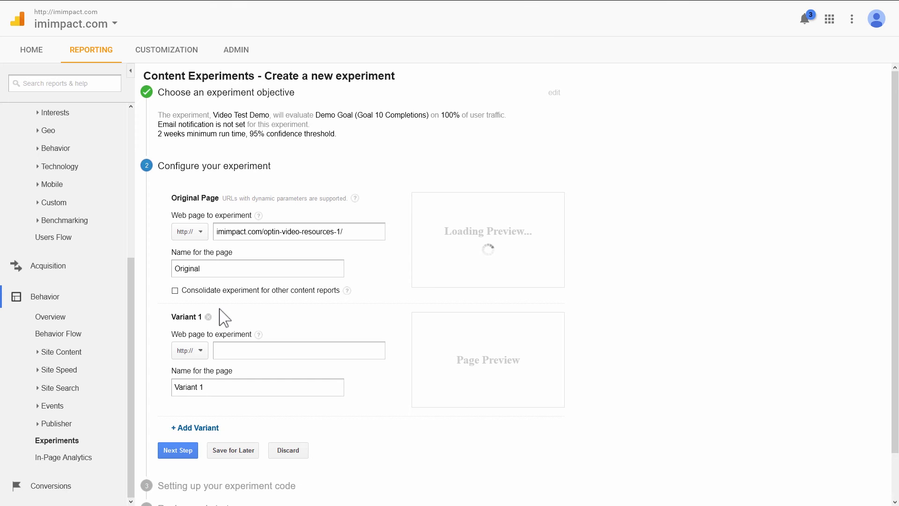
pyautogui.scroll(-1, 383, 282)
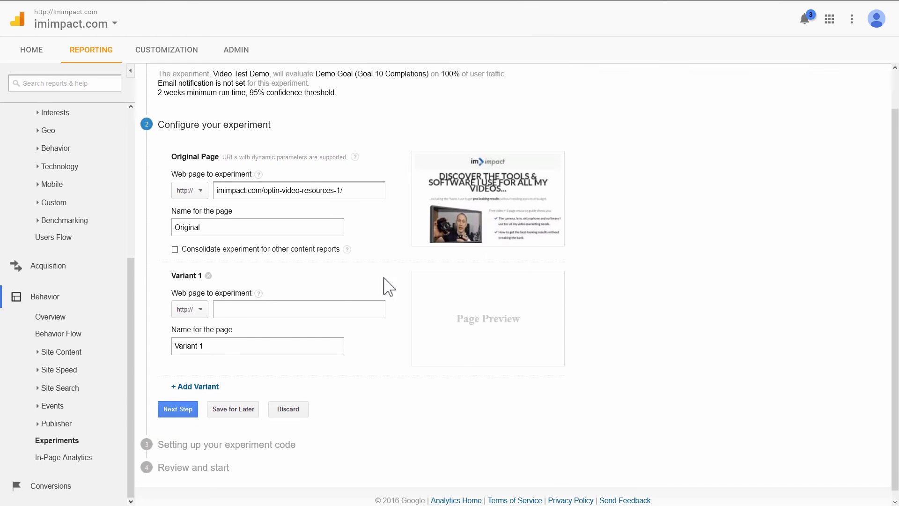
# Set Variant 1 to imimpact.com/video-resources-opt-2/ and name it Different Design.
pyautogui.click(328, 7)
pyautogui.click(249, 23)
pyautogui.hotkey('ctrl', 'a')
pyautogui.hotkey('ctrl', 'c')
pyautogui.click(537, 7)
pyautogui.click(262, 301)
pyautogui.hotkey('ctrl', 'v')
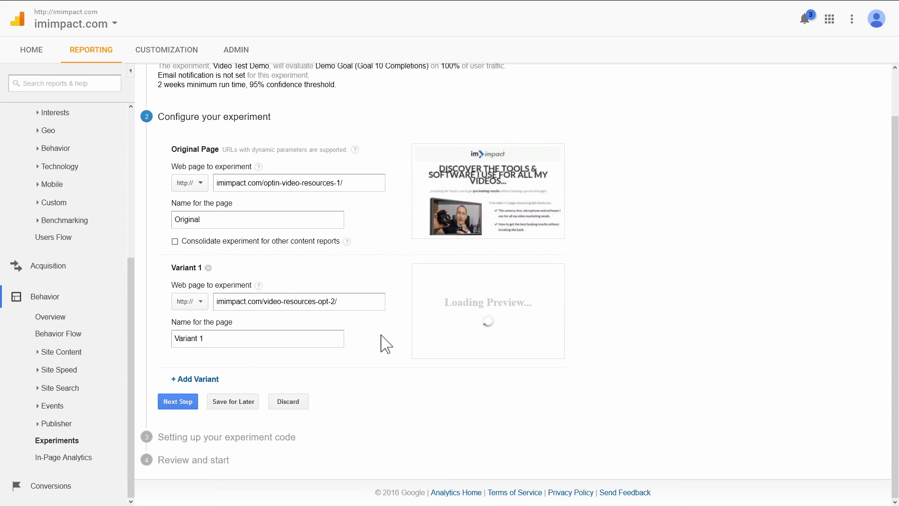
pyautogui.hotkey('ctrl', 'a')
pyautogui.write('D')
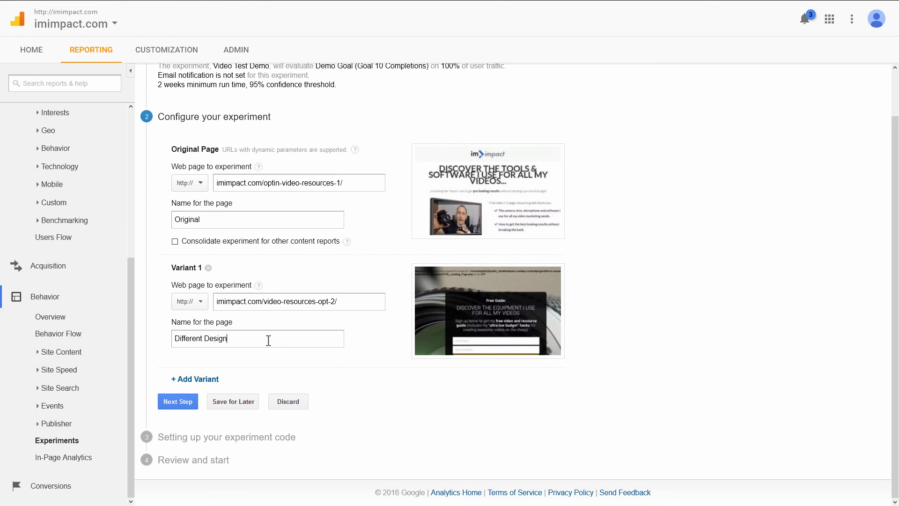
pyautogui.moveTo(251, 339); pyautogui.dragTo(144, 335)
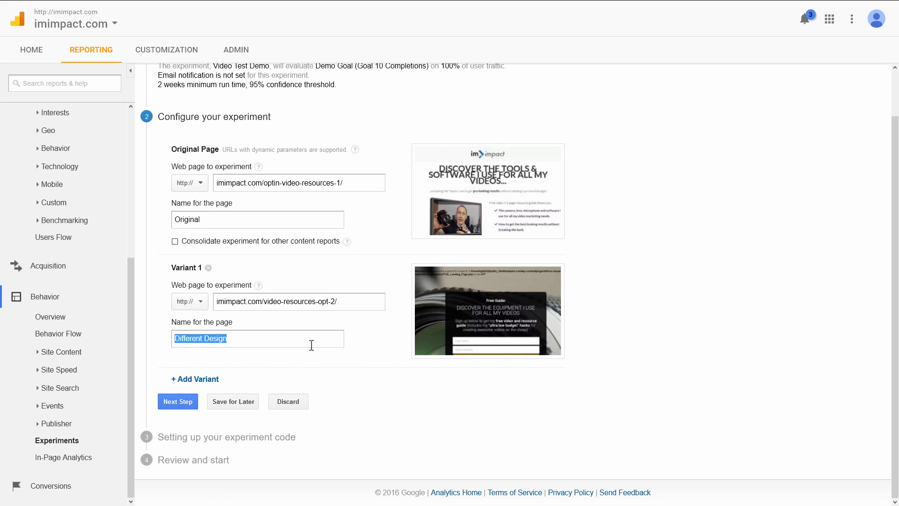
pyautogui.click(244, 338)
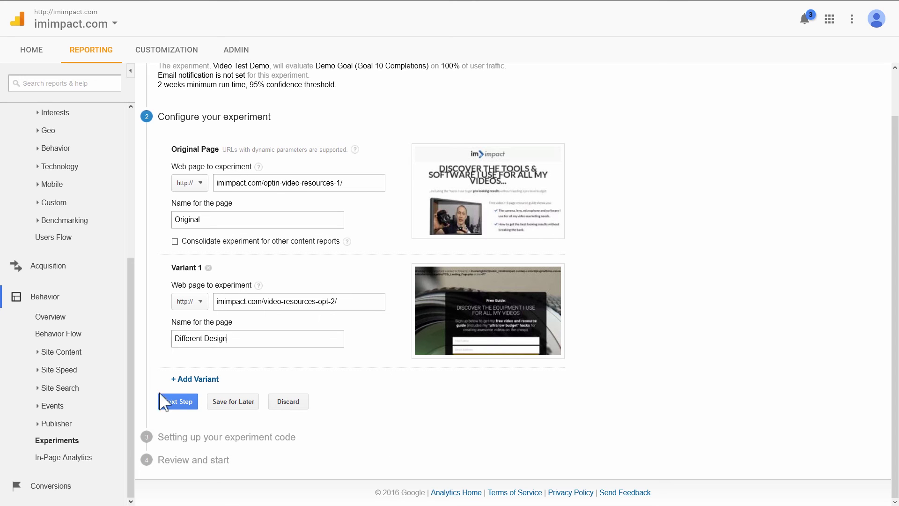
# Move on to the experiment code step and select the manual-insertion code to copy it.
pyautogui.click(186, 405)
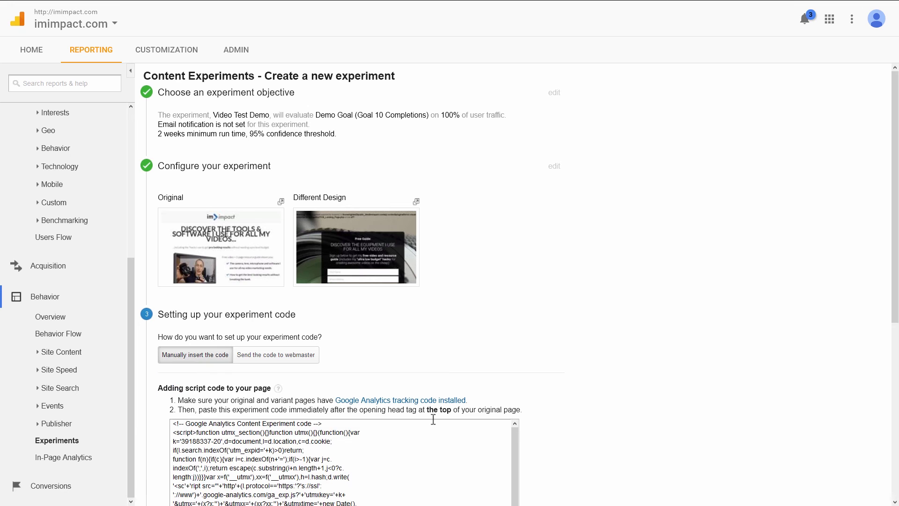
pyautogui.scroll(-5, 517, 352)
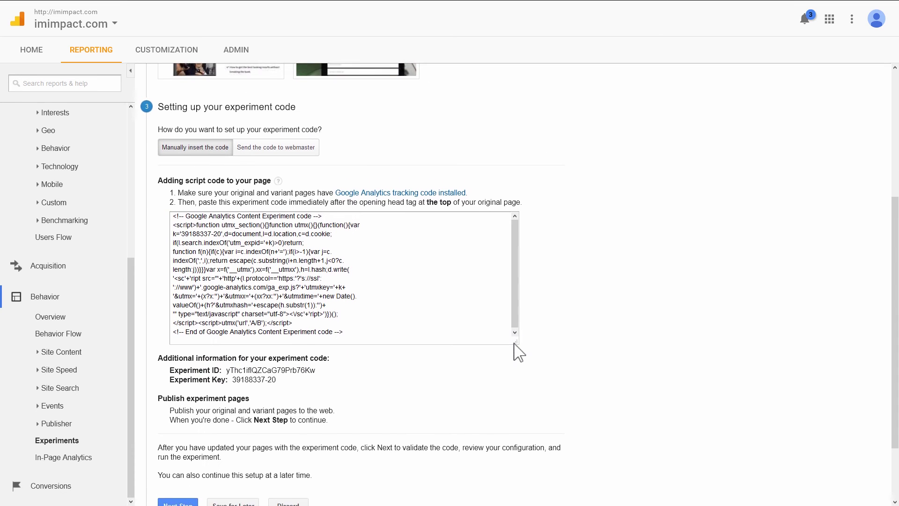
pyautogui.scroll(1, 538, 337)
pyautogui.scroll(1, 233, 154)
pyautogui.scroll(1, 233, 154)
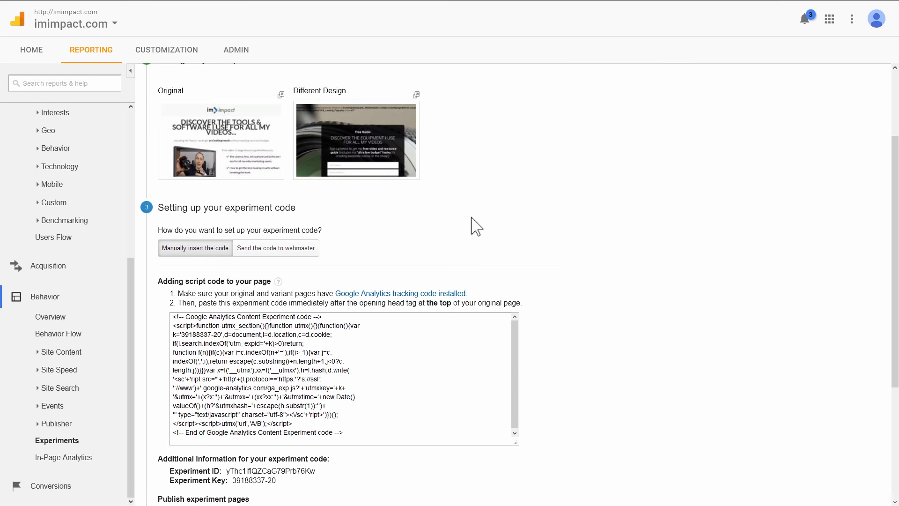
pyautogui.scroll(-1, 475, 227)
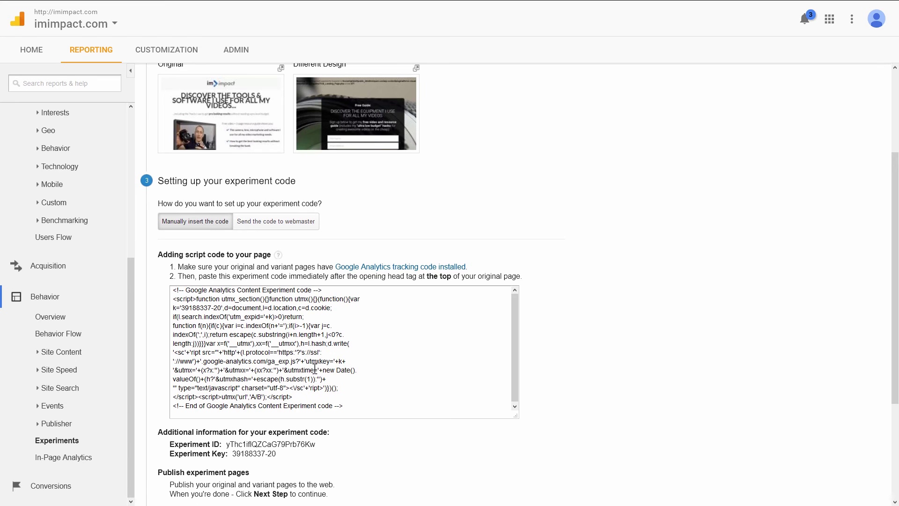
pyautogui.click(325, 322)
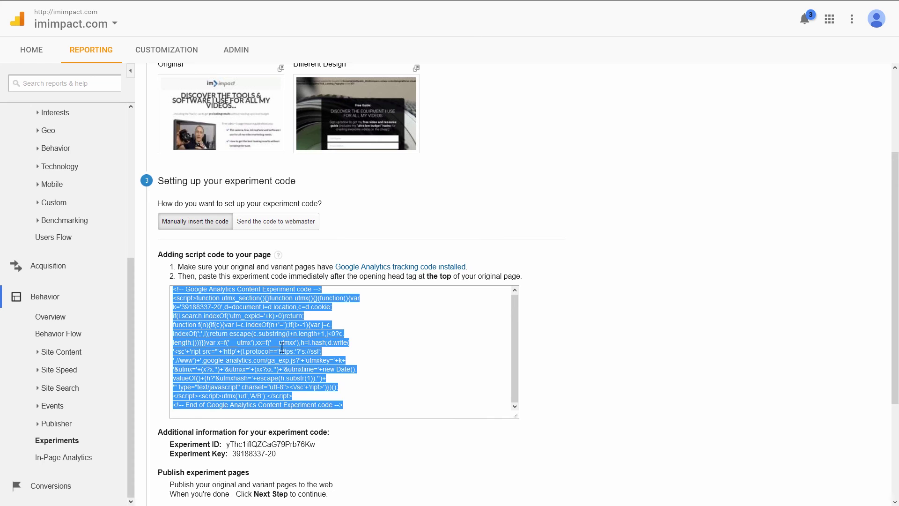
pyautogui.scroll(-2, 435, 344)
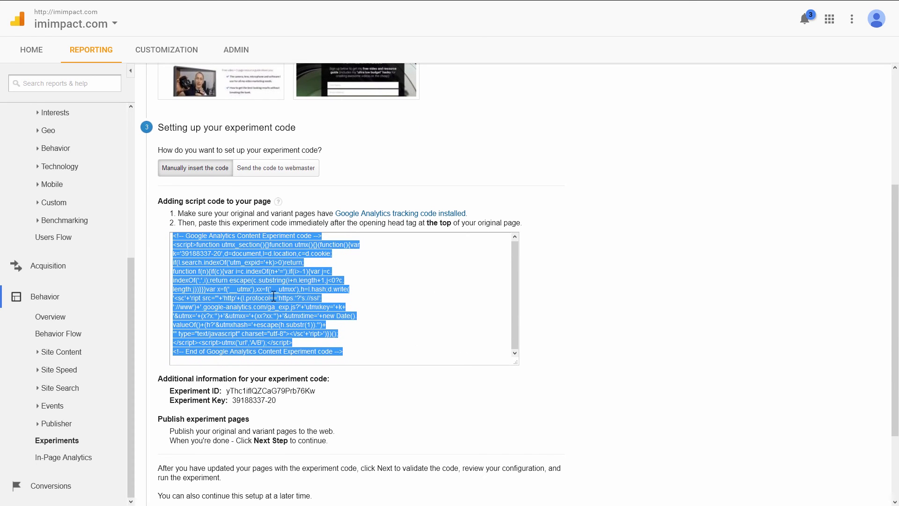
pyautogui.scroll(3, 276, 197)
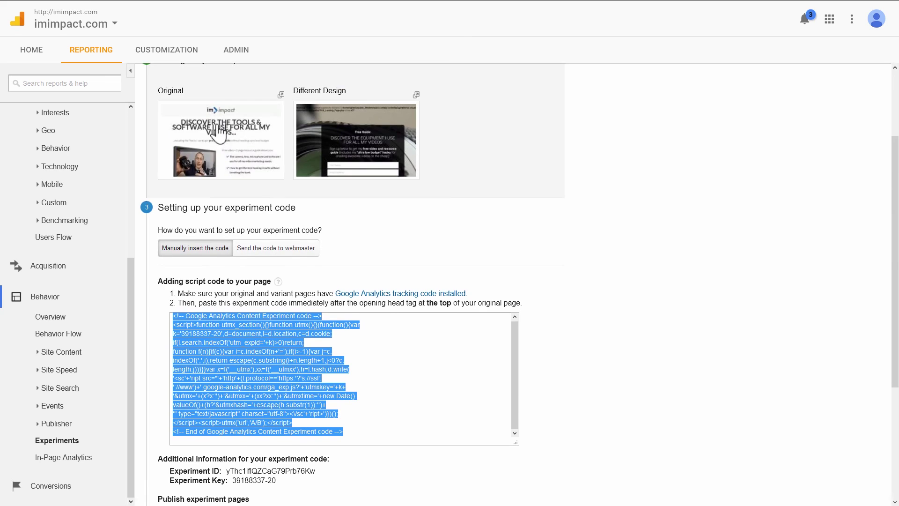
# Paste the experiment code into the original page's Header scripts in Landing Page Settings and save all changes.
pyautogui.moveTo(304, 4)
pyautogui.click(352, 8)
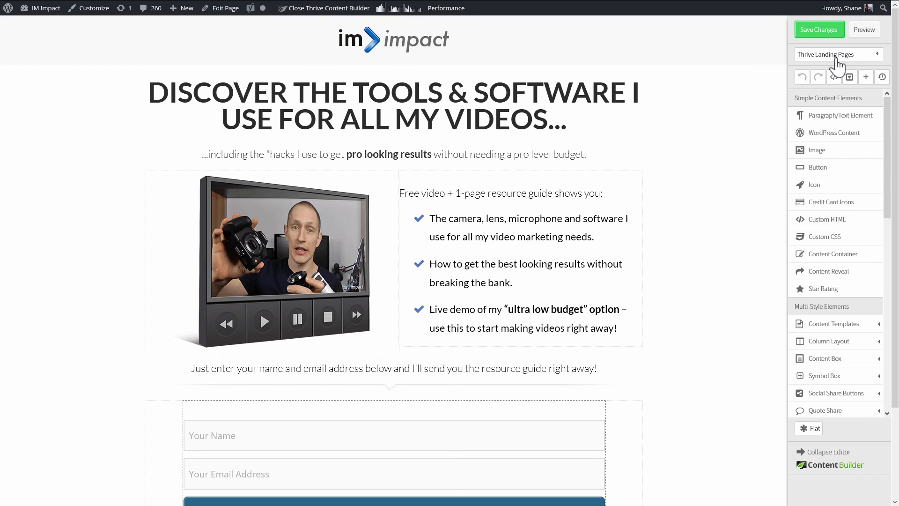
pyautogui.click(837, 55)
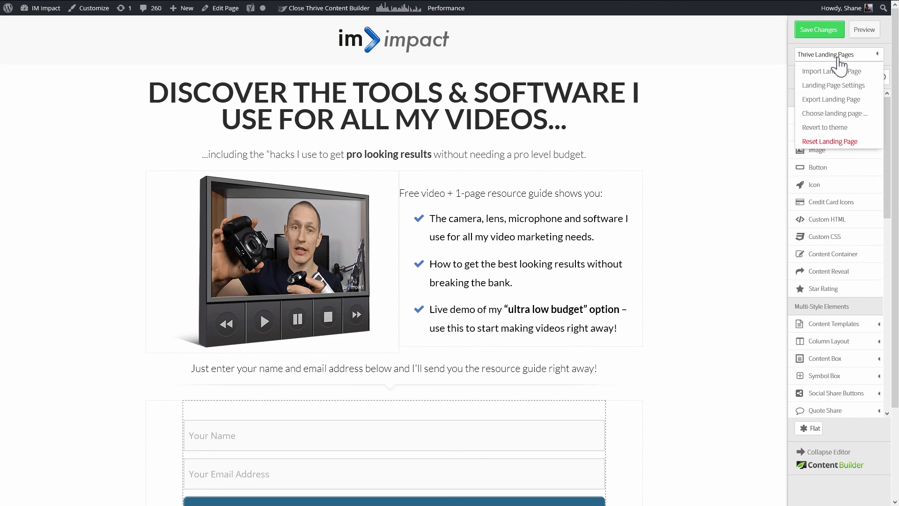
pyautogui.click(821, 85)
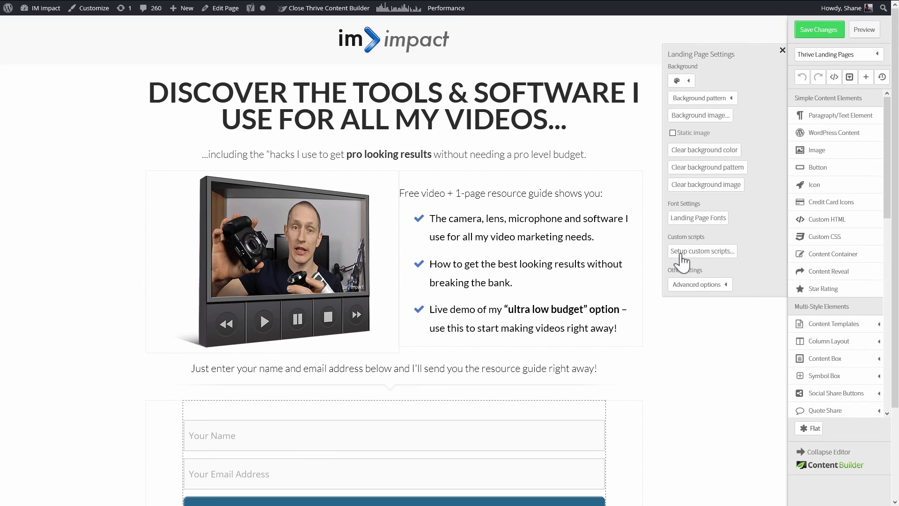
pyautogui.click(711, 255)
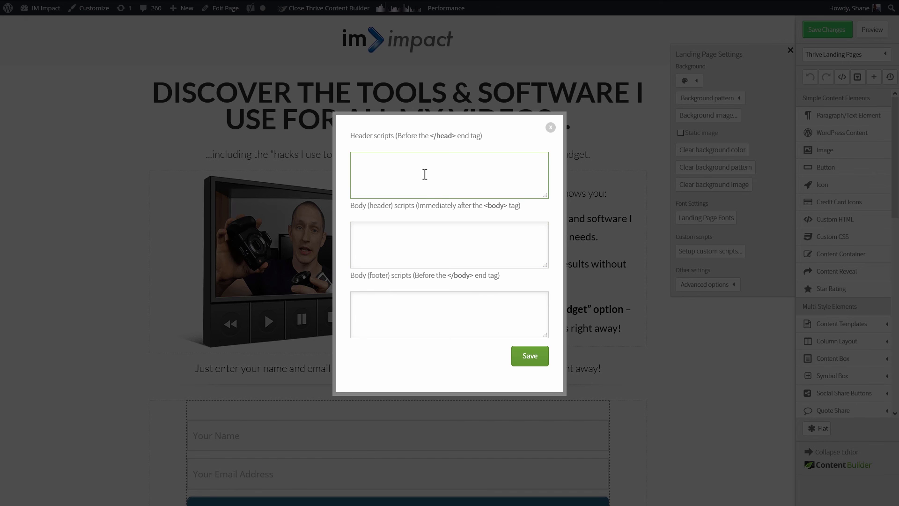
pyautogui.hotkey('ctrl', 'v')
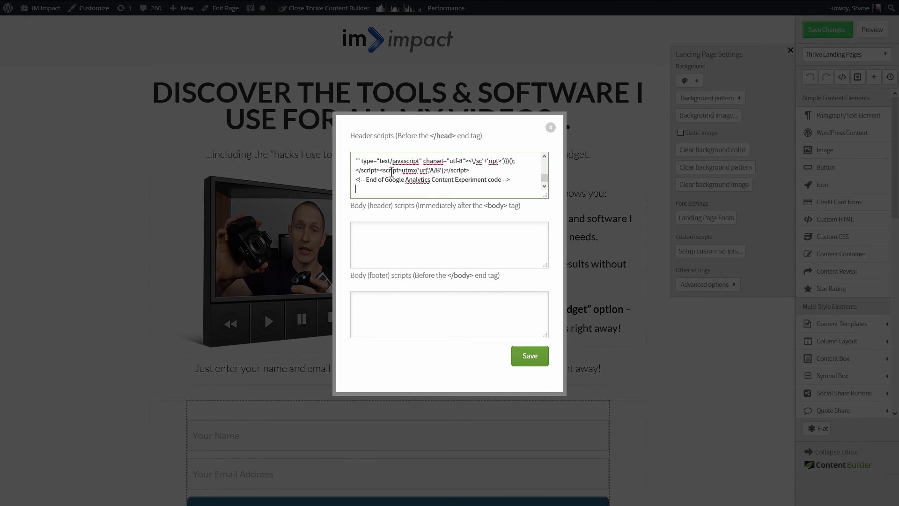
pyautogui.click(529, 360)
pyautogui.click(806, 31)
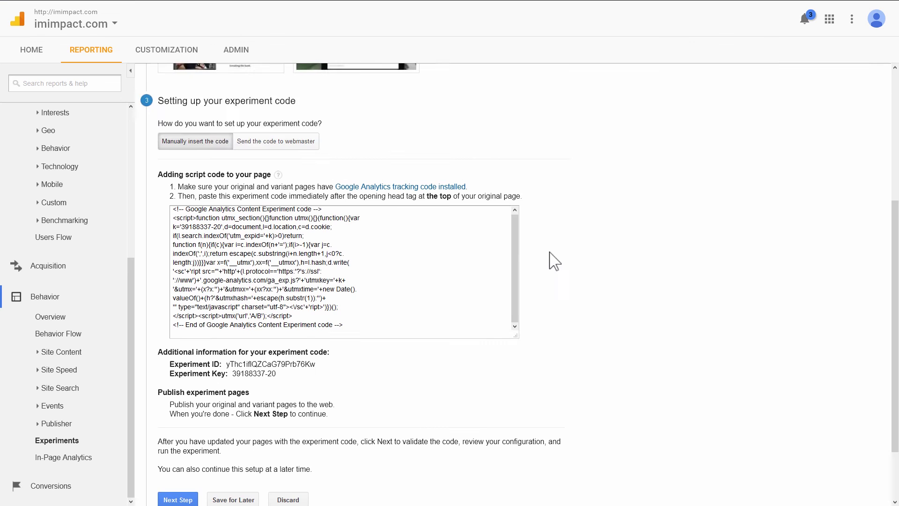
# Advance to the review step and check both code validation results.
pyautogui.scroll(-2, 551, 261)
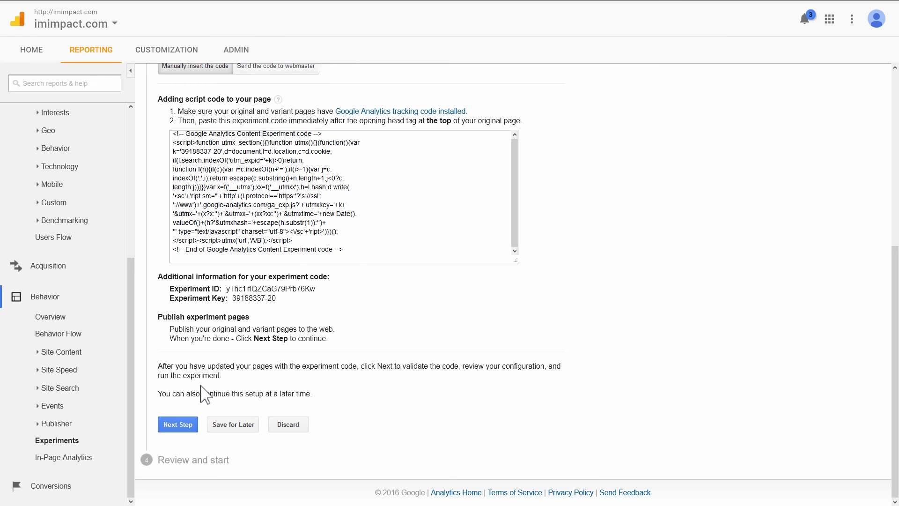
pyautogui.click(180, 424)
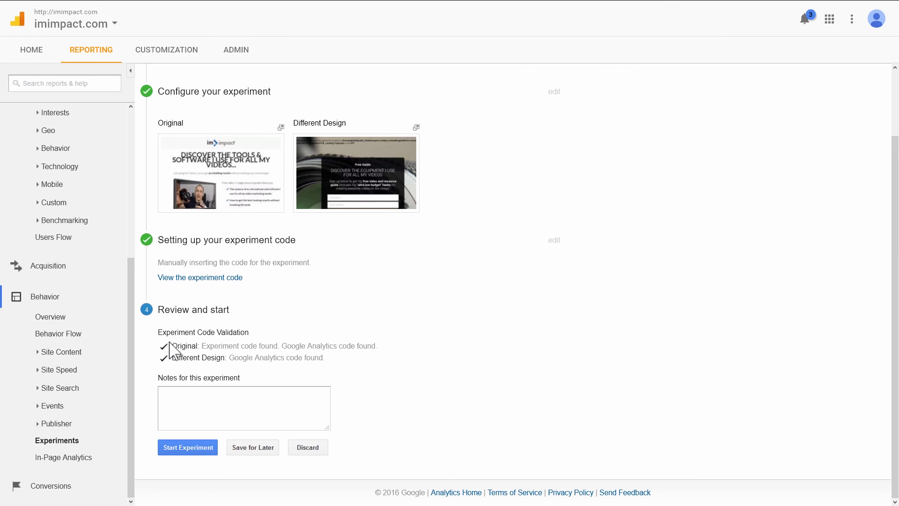
pyautogui.moveTo(172, 345); pyautogui.dragTo(353, 363)
pyautogui.click(356, 368)
# Start the Video Test Demo experiment and return to the experiments list.
pyautogui.click(188, 447)
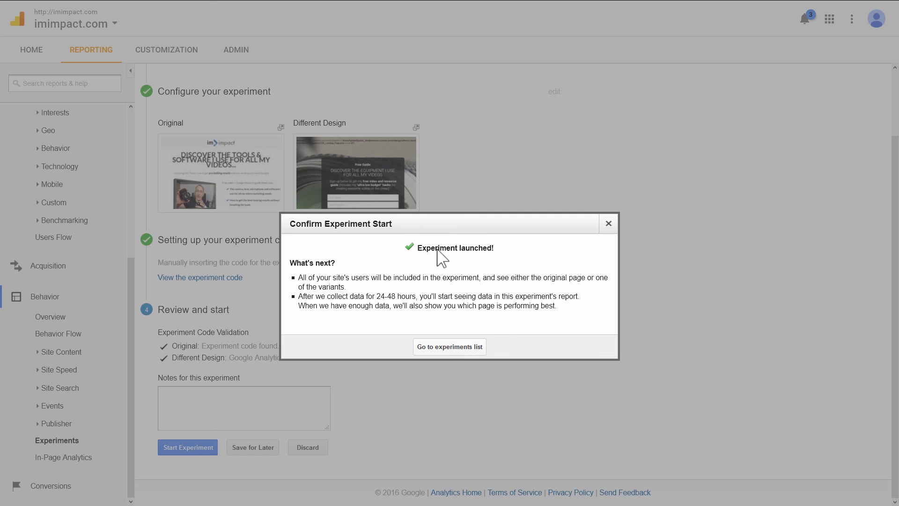
pyautogui.moveTo(435, 248); pyautogui.dragTo(501, 315)
pyautogui.click(503, 322)
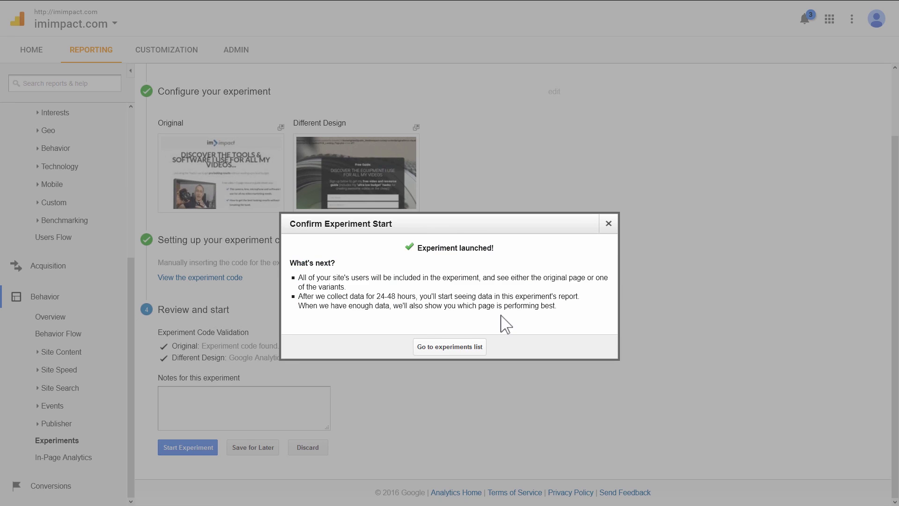
pyautogui.click(461, 351)
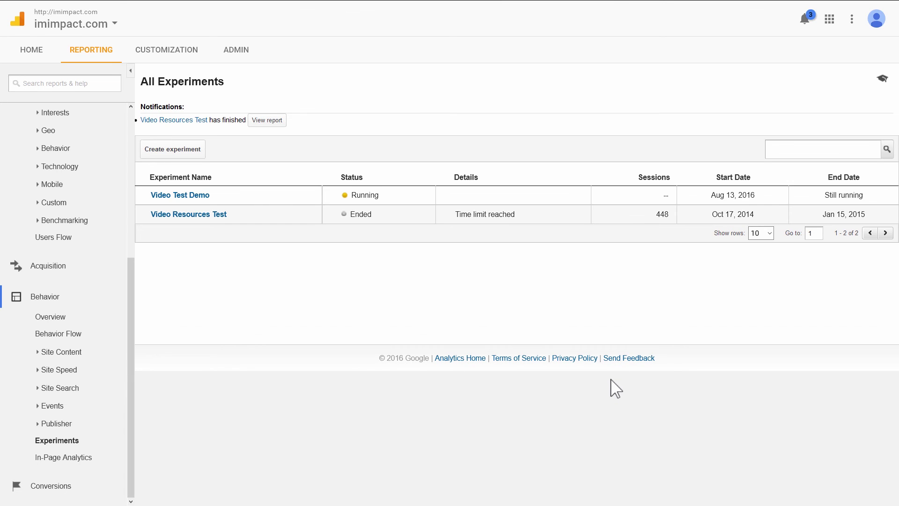
# Open the Video Test Demo report from the experiments list.
pyautogui.click(191, 196)
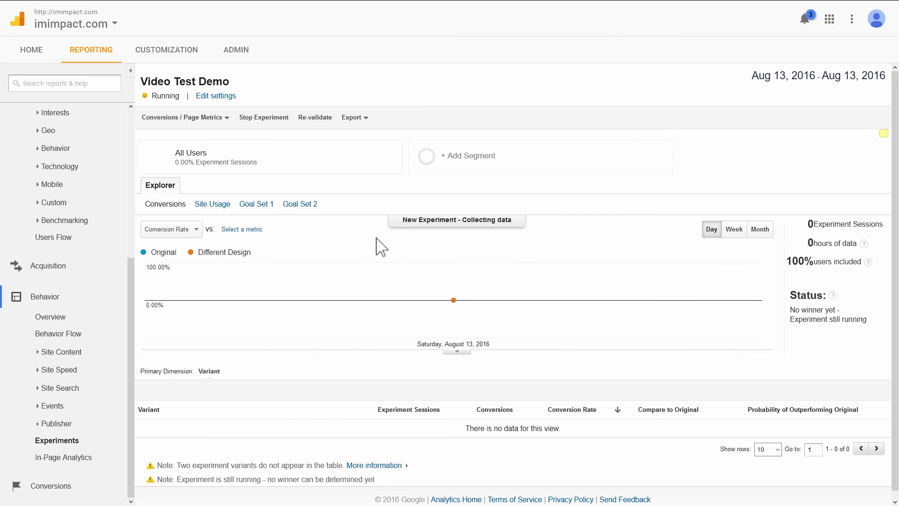